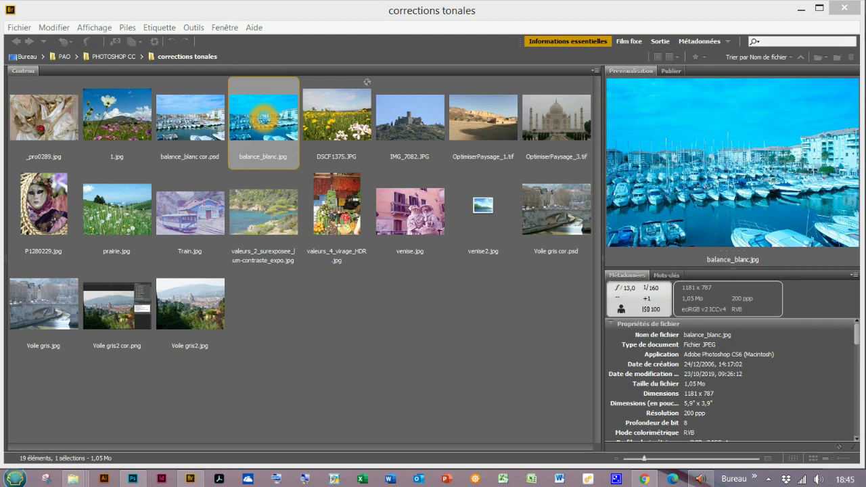
# Step: Open balance_blanc.jpg from Bridge in Photoshop CC 2018 via Ouvrir avec
pyautogui.rightClick(262, 118)
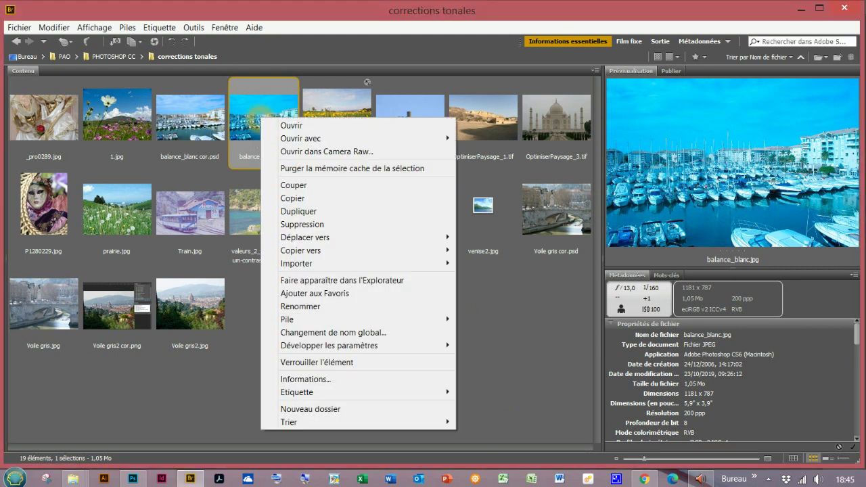
pyautogui.moveTo(301, 138)
pyautogui.click(538, 138)
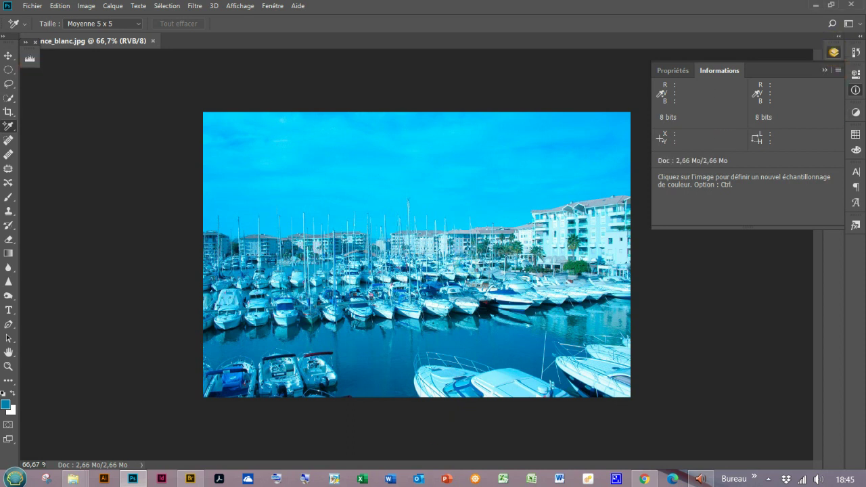
# Step: Unlock the background layer as Calque 0 and convert it to a smart object (objet dynamique)
pyautogui.click(833, 52)
pyautogui.doubleClick(715, 113)
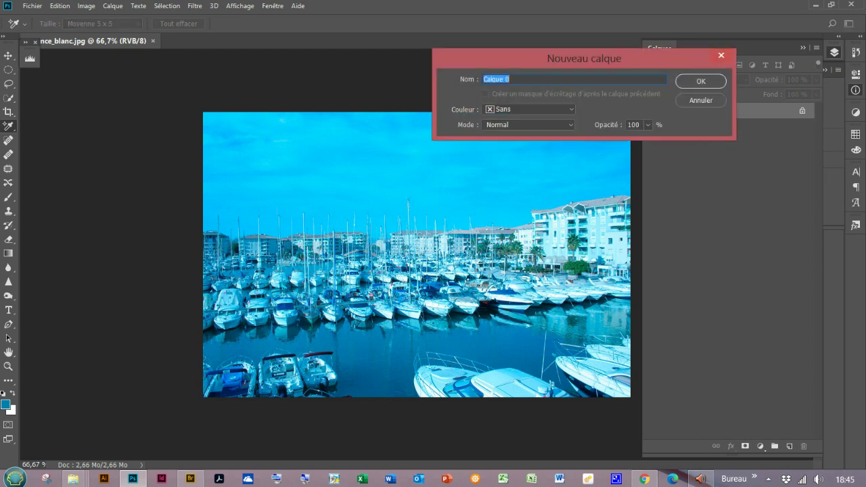
pyautogui.click(700, 82)
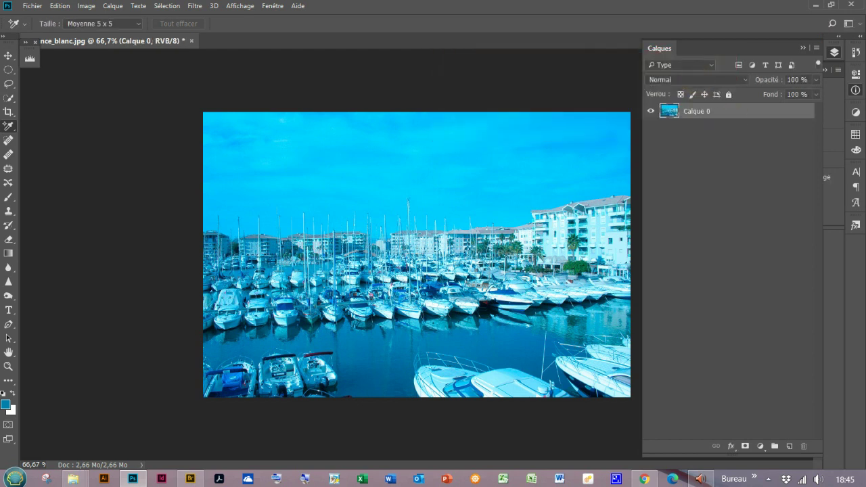
pyautogui.rightClick(731, 112)
pyautogui.click(479, 232)
# Step: Expand the Histogramme panel, refresh its uncached data and toggle coloured channel display
pyautogui.click(30, 58)
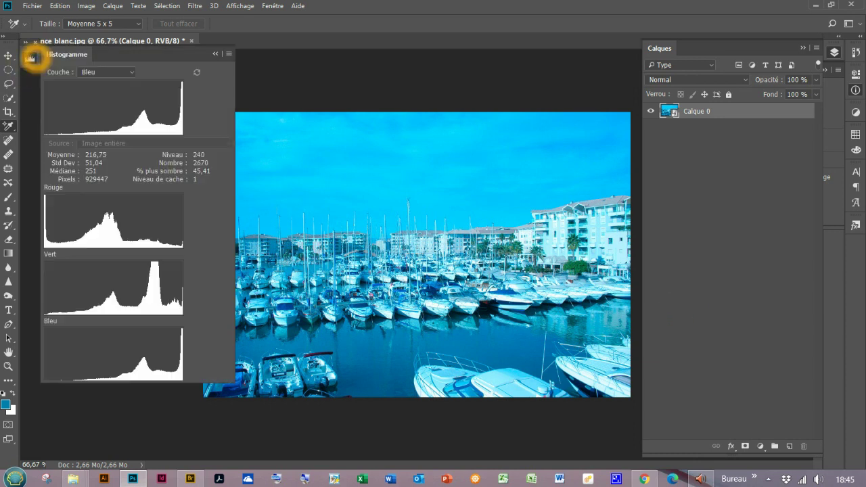
pyautogui.click(177, 87)
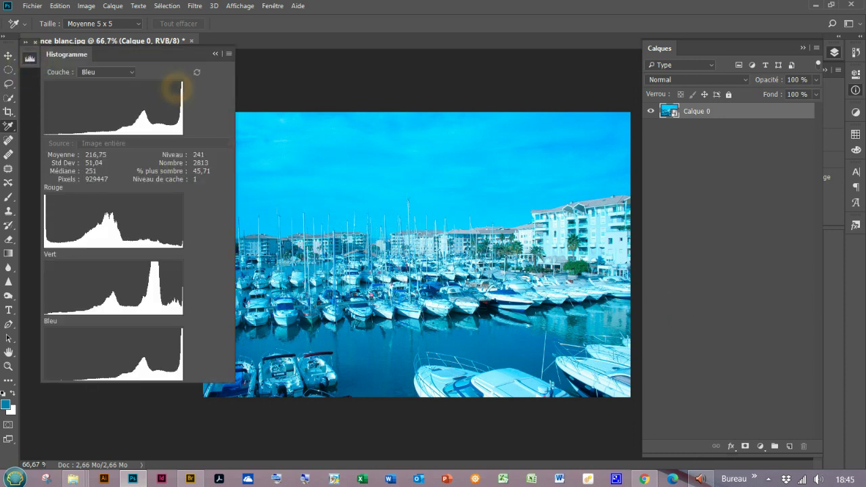
pyautogui.click(229, 54)
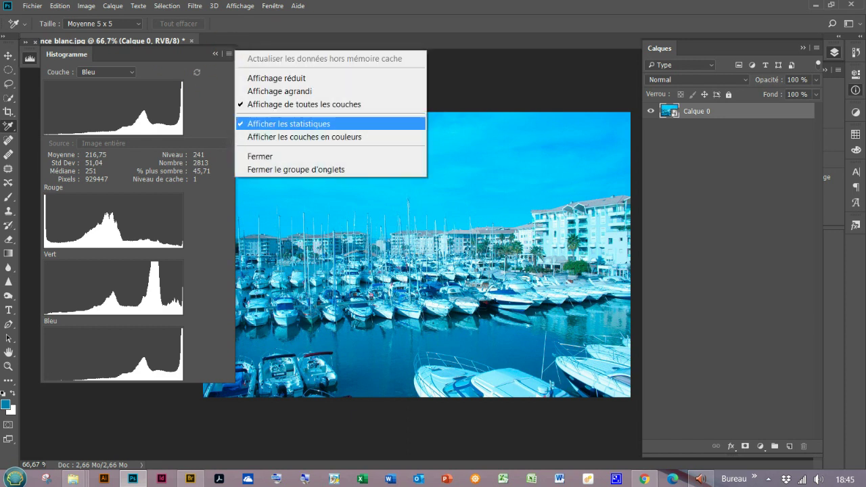
pyautogui.click(284, 136)
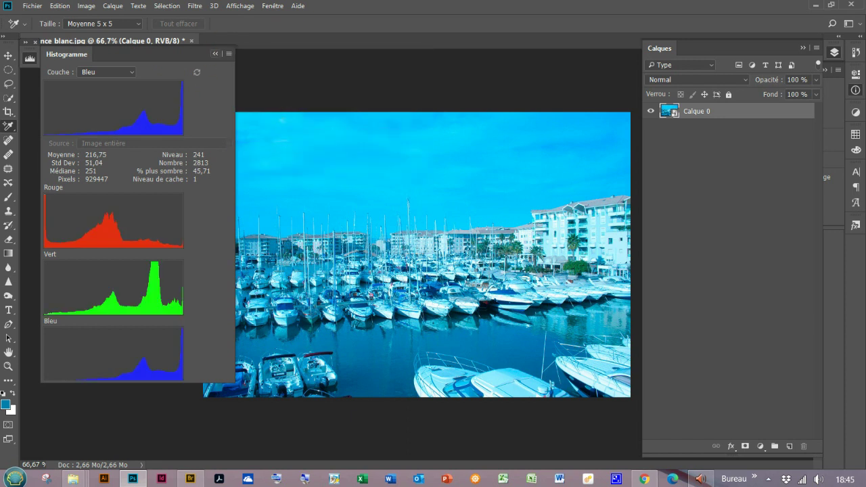
pyautogui.click(229, 54)
pyautogui.click(284, 137)
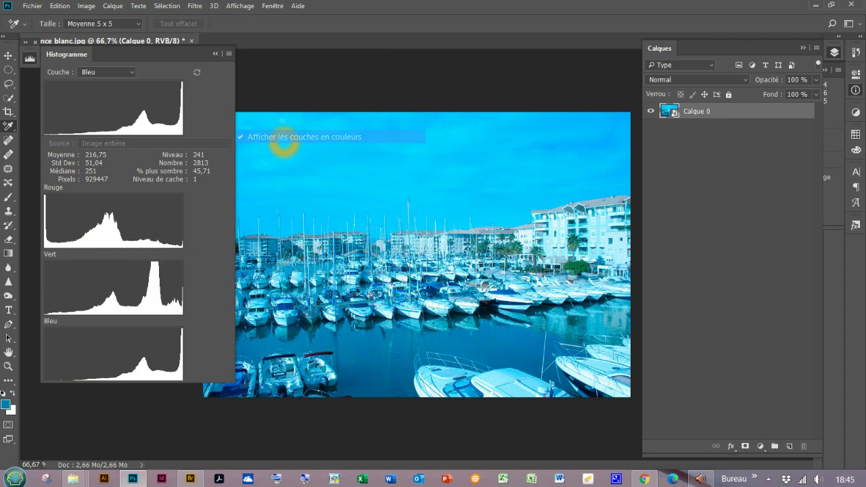
# Step: Set the histogram Couche to Couleurs, overlaying all colour channels
pyautogui.click(108, 72)
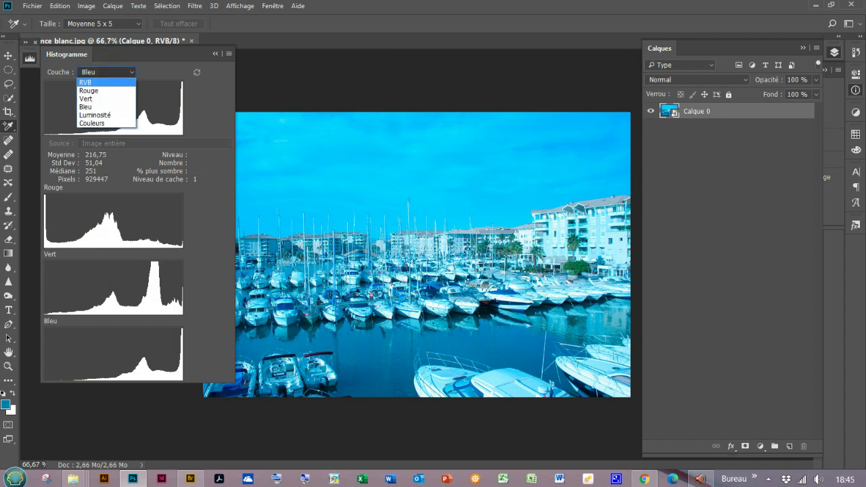
pyautogui.click(111, 82)
pyautogui.click(111, 72)
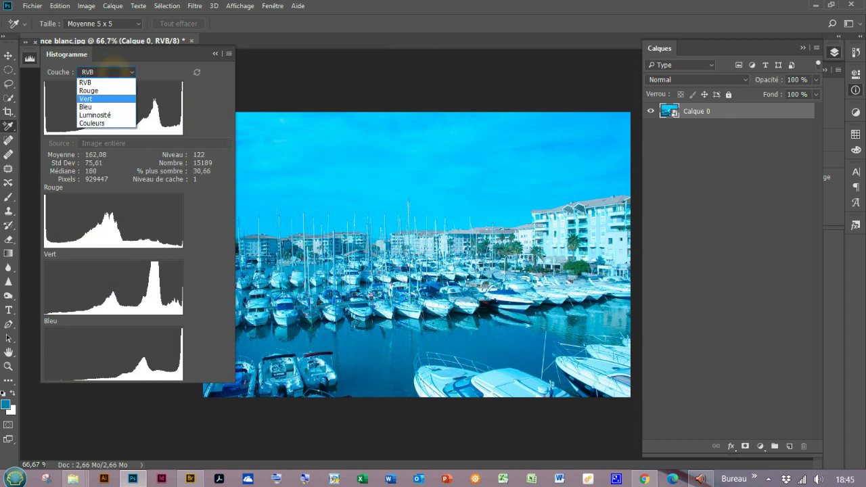
pyautogui.click(108, 123)
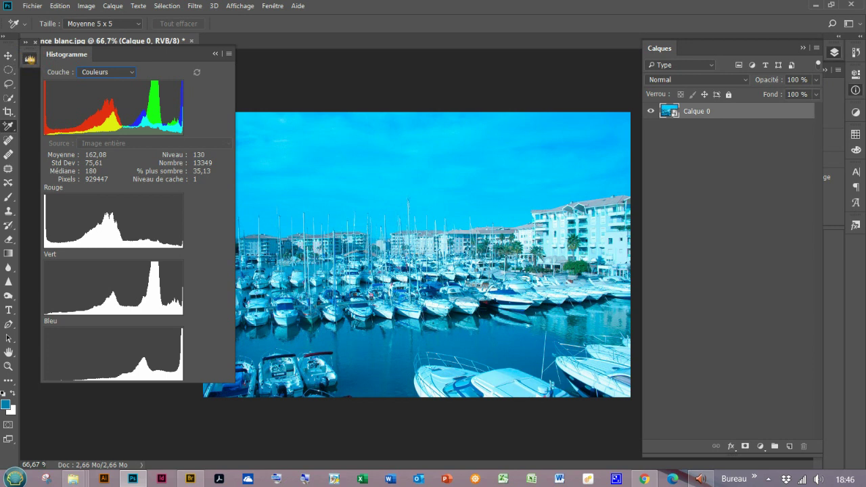
# Step: Collapse the histogram, try Image > Couleur automatique, then undo it with Aller vers l'arrière
pyautogui.click(30, 58)
pyautogui.click(86, 5)
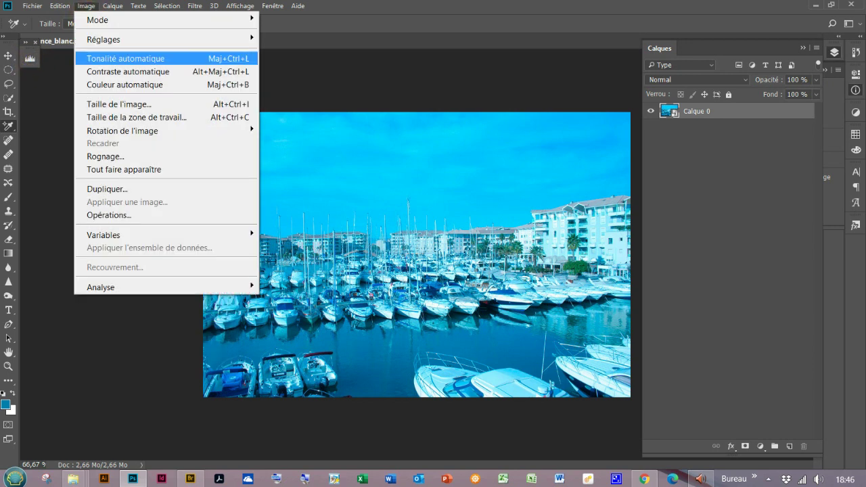
pyautogui.click(106, 84)
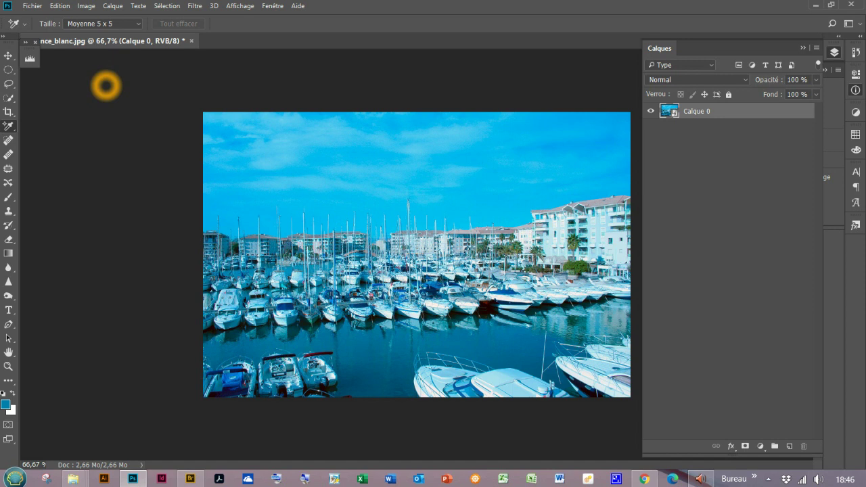
pyautogui.click(60, 5)
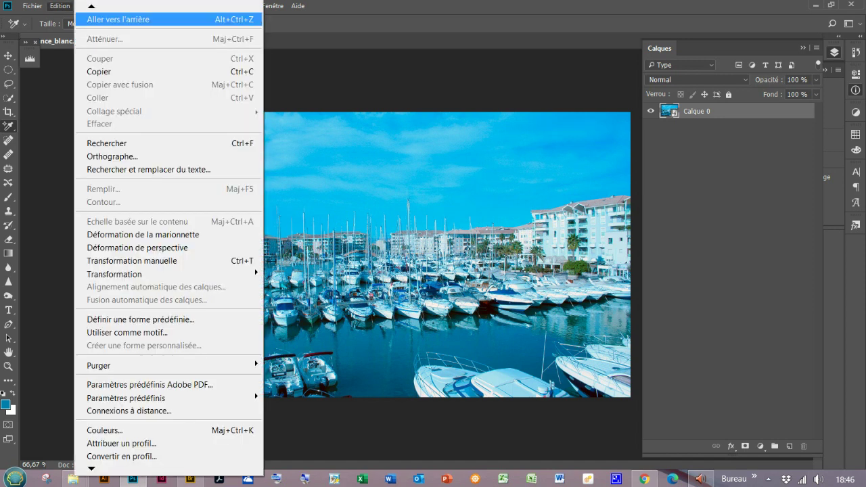
pyautogui.click(92, 19)
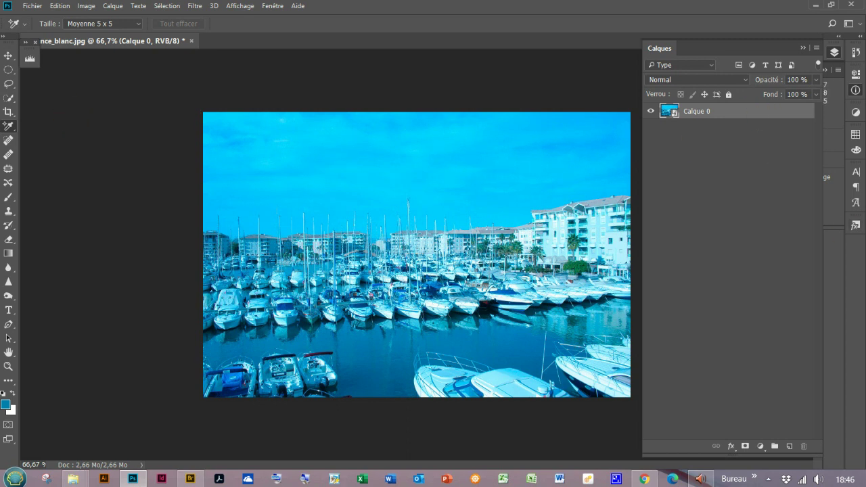
# Step: Read Eyedropper colour values across the sky, boats and white hulls
pyautogui.click(593, 140)
pyautogui.click(434, 247)
pyautogui.click(495, 301)
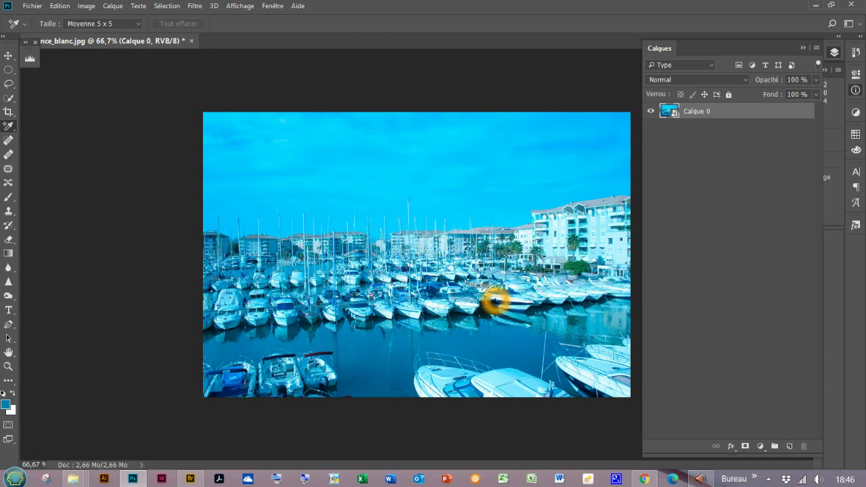
pyautogui.click(466, 318)
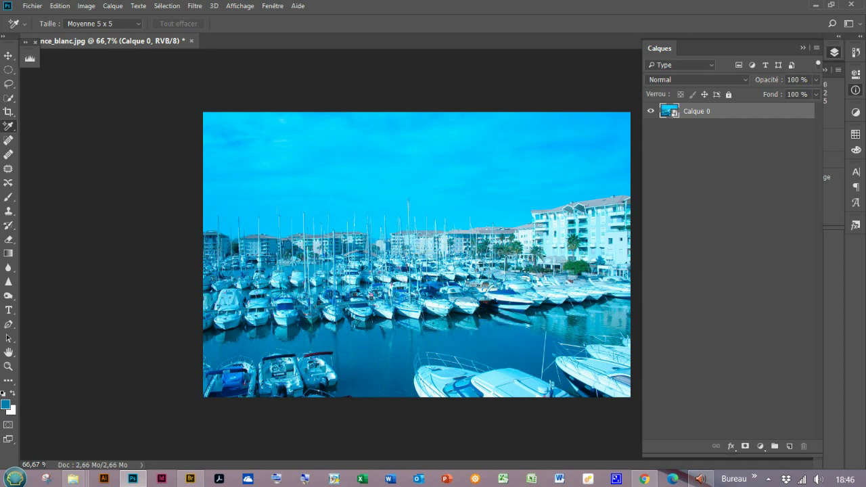
pyautogui.click(459, 321)
pyautogui.click(624, 286)
pyautogui.click(780, 267)
pyautogui.click(465, 300)
pyautogui.click(441, 366)
pyautogui.click(259, 328)
pyautogui.click(370, 329)
pyautogui.click(356, 306)
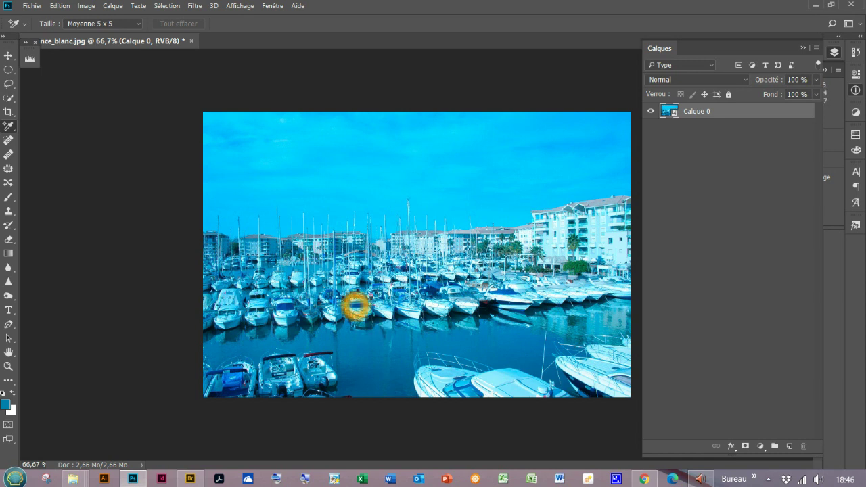
pyautogui.click(347, 275)
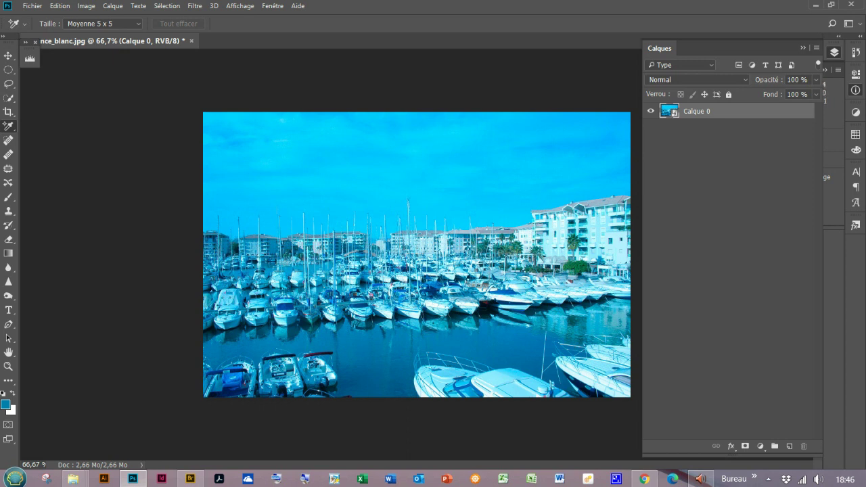
pyautogui.click(352, 305)
# Step: Place a Color Sampler point on the central white boats
pyautogui.click(9, 125)
pyautogui.click(56, 137)
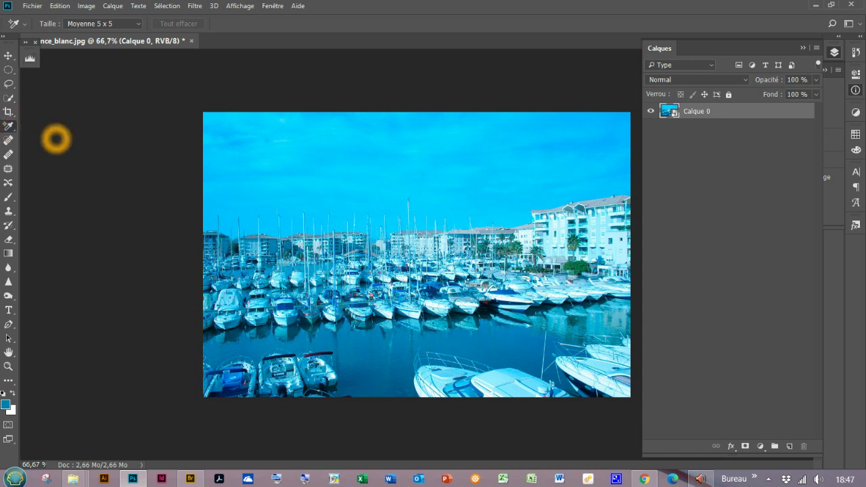
pyautogui.click(356, 306)
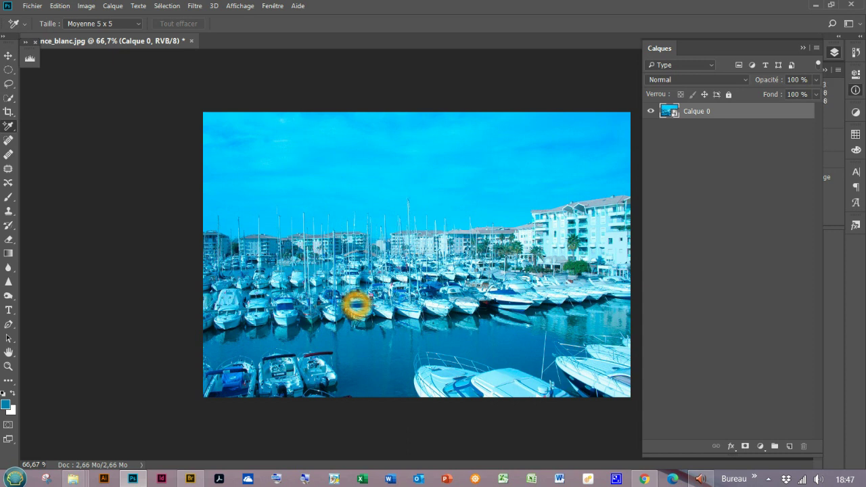
# Step: Zoom in, move the sample point onto a white boat and show the Informations panel
pyautogui.scroll(2, 357, 305)
pyautogui.scroll(1, 362, 317)
pyautogui.scroll(2, 363, 325)
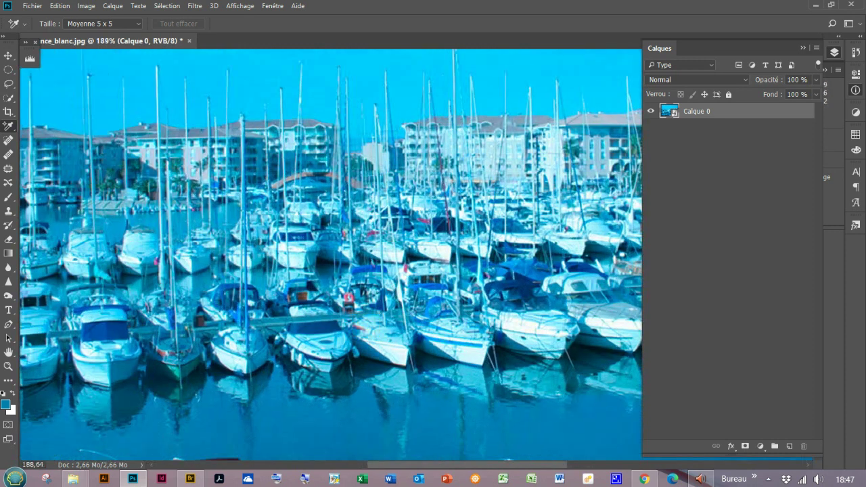
pyautogui.scroll(2, 363, 325)
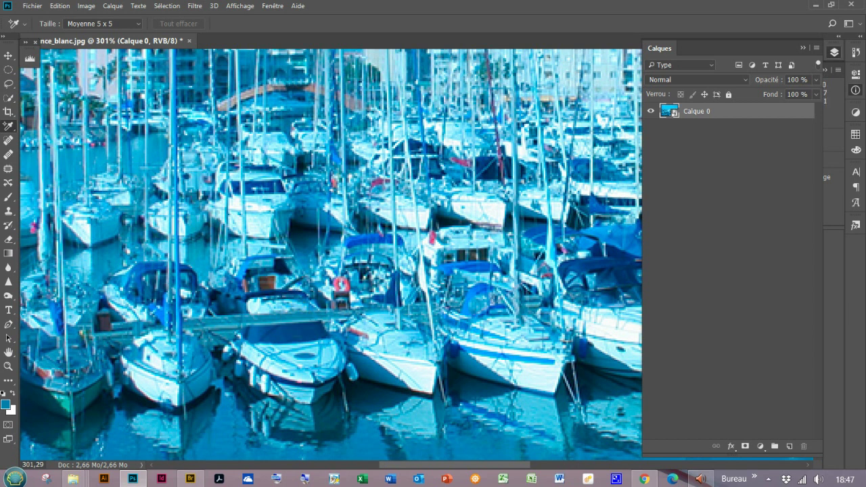
pyautogui.moveTo(318, 329); pyautogui.dragTo(305, 315)
pyautogui.click(855, 90)
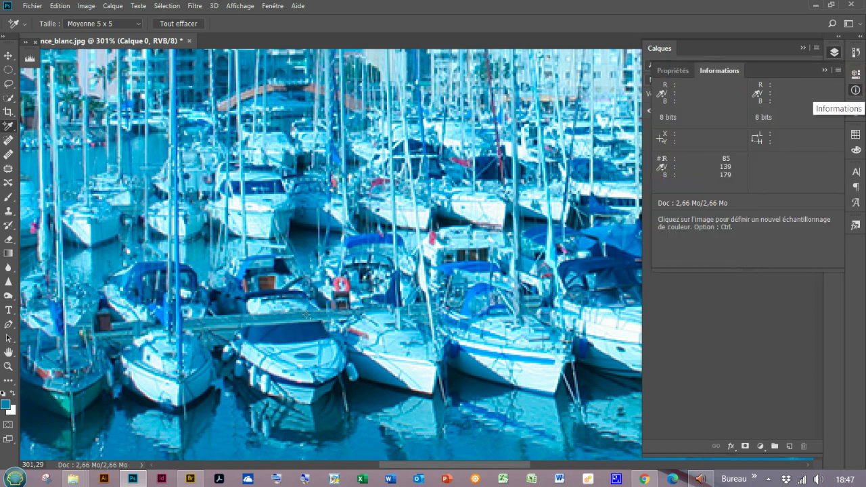
# Step: Sample the boats and read R 85, V 139, B 179 in the Informations panel
pyautogui.click(728, 160)
pyautogui.click(736, 168)
pyautogui.click(725, 171)
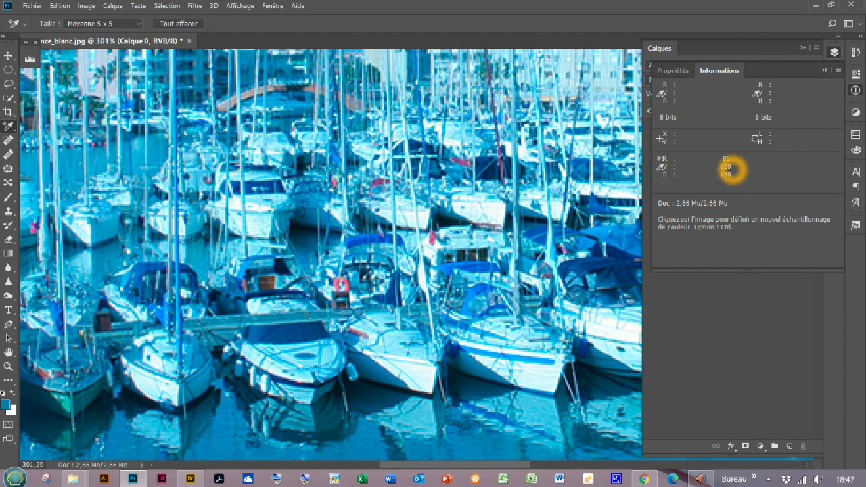
pyautogui.click(653, 178)
pyautogui.click(713, 180)
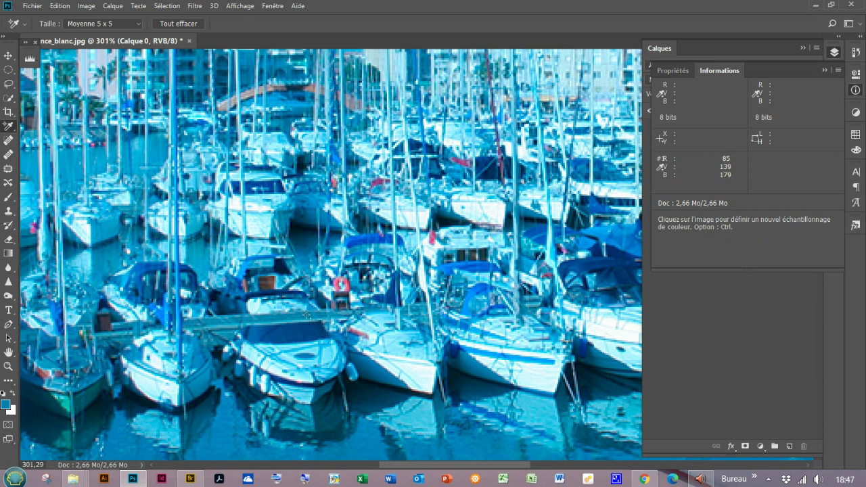
pyautogui.click(306, 315)
pyautogui.click(740, 190)
pyautogui.click(742, 169)
pyautogui.click(720, 194)
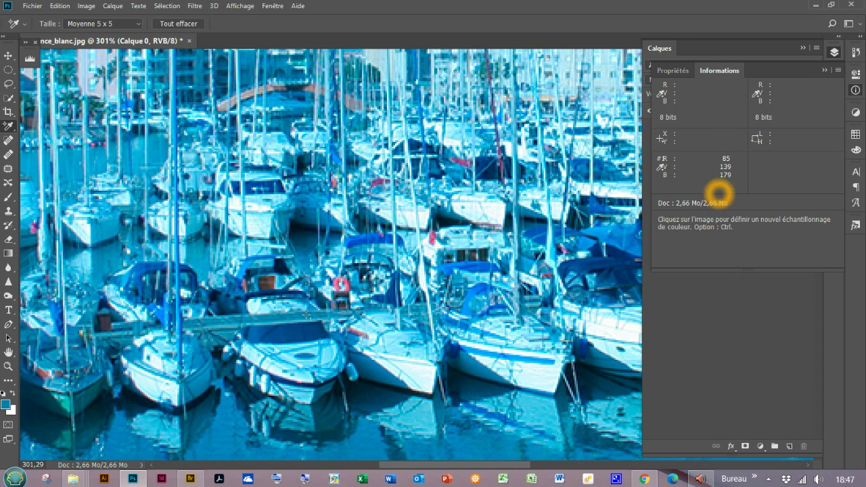
pyautogui.click(382, 313)
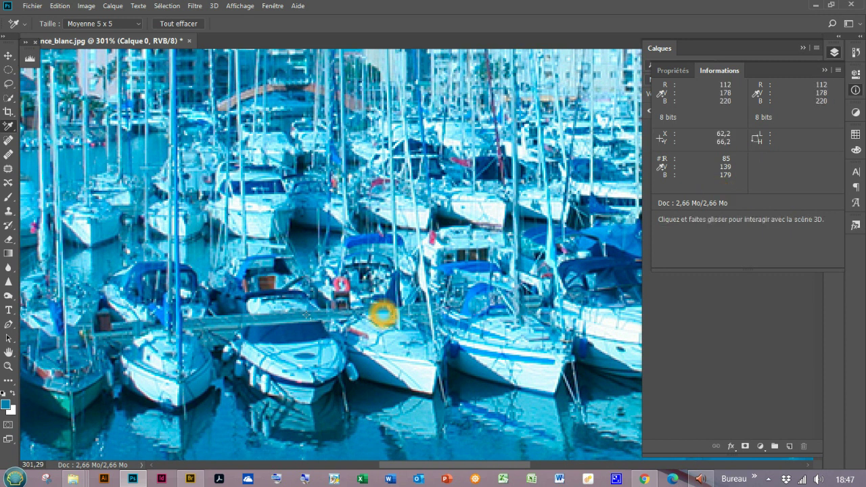
# Step: Fit the photo on screen and sample colours at three spots
pyautogui.hotkey('ctrl', '0')
pyautogui.click(603, 257)
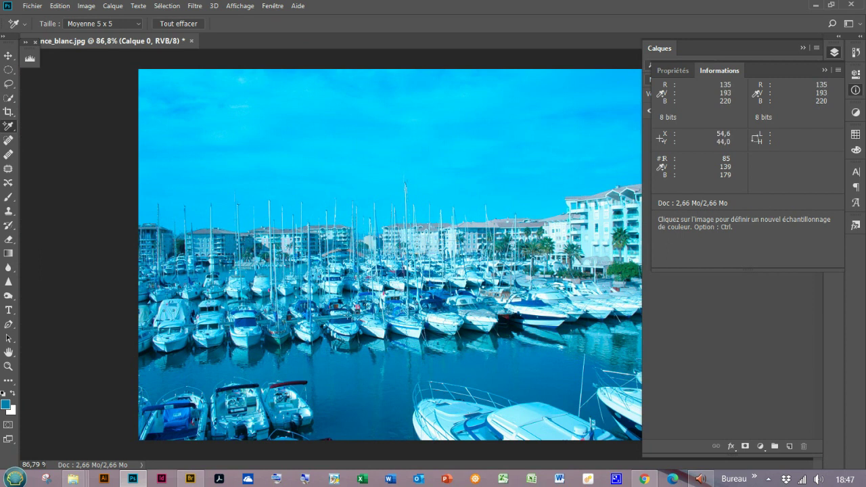
pyautogui.click(352, 242)
pyautogui.click(193, 201)
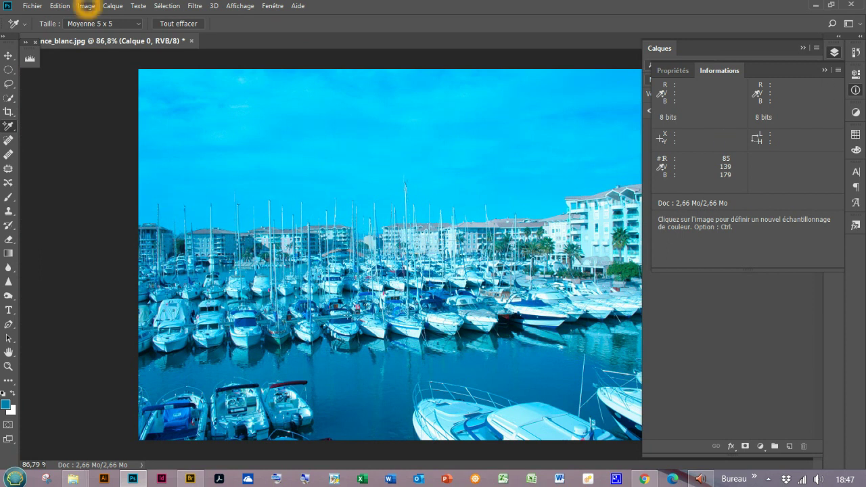
# Step: Open Image > Réglages > Niveaux and move the dialog beside the photo
pyautogui.click(87, 5)
pyautogui.moveTo(103, 39)
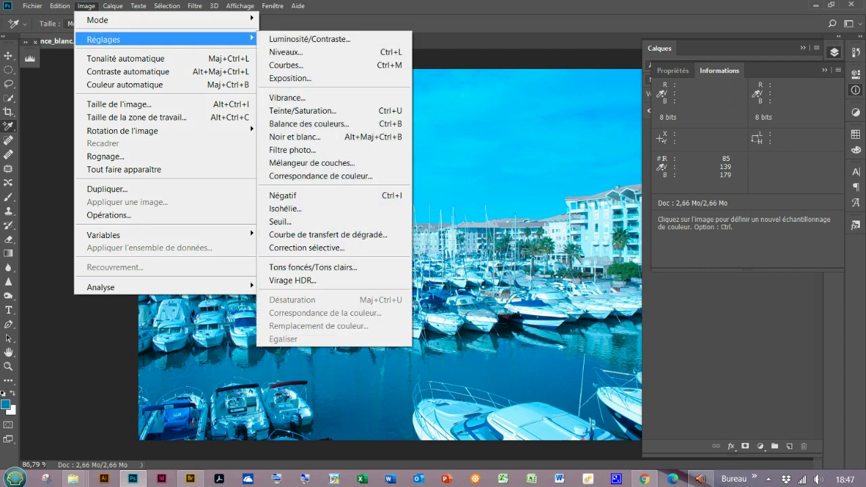
pyautogui.click(285, 52)
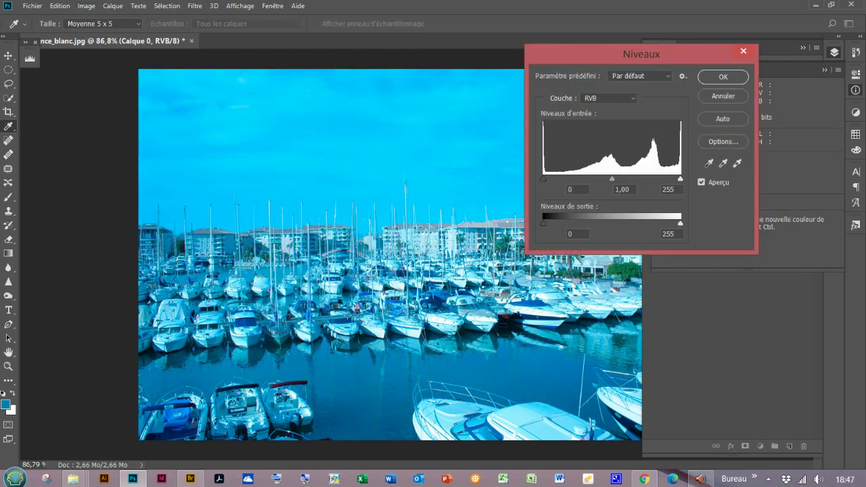
pyautogui.moveTo(631, 53)
pyautogui.mouseDown()
pyautogui.moveTo(717, 62)
pyautogui.moveTo(750, 96)
pyautogui.mouseUp()
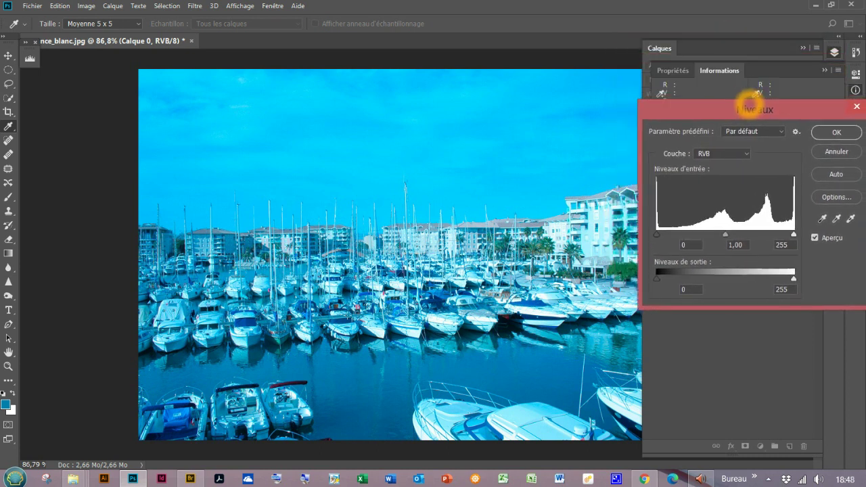
# Step: Set the Niveaux grey-point target colour to R 140, V 140, B 140 (#8c8c8c)
pyautogui.doubleClick(836, 218)
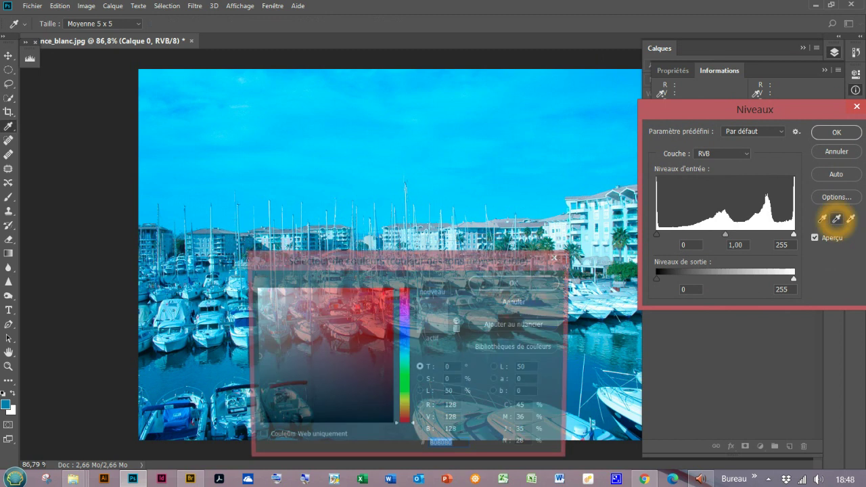
pyautogui.moveTo(418, 270)
pyautogui.mouseDown()
pyautogui.moveTo(545, 126)
pyautogui.moveTo(572, 73)
pyautogui.moveTo(500, 19)
pyautogui.moveTo(503, 42)
pyautogui.mouseUp()
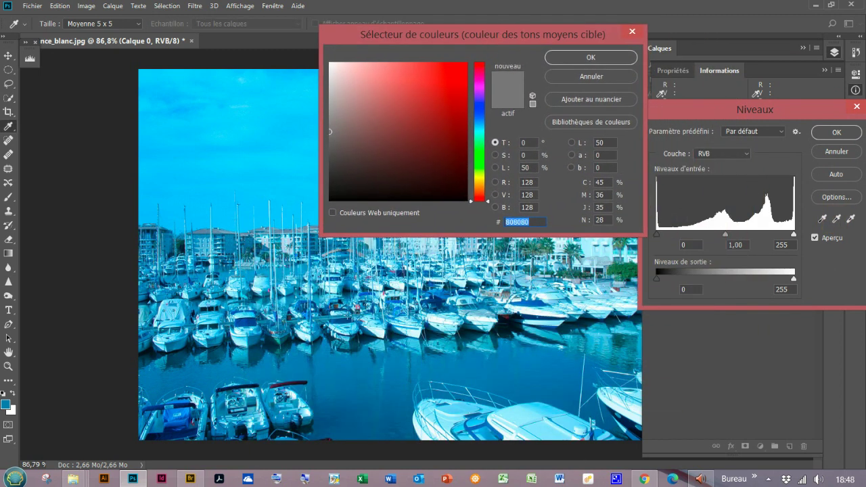
pyautogui.click(527, 182)
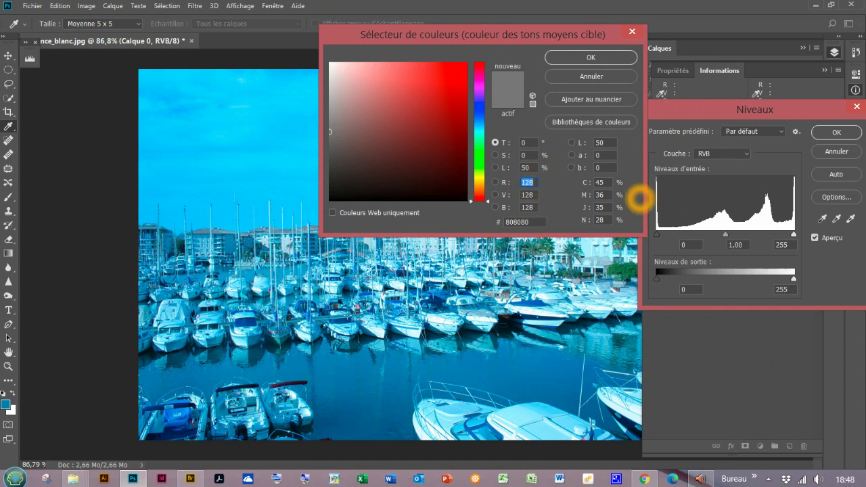
pyautogui.write('140')
pyautogui.press('Tab')
pyautogui.write('140')
pyautogui.press('Tab')
pyautogui.write('0')
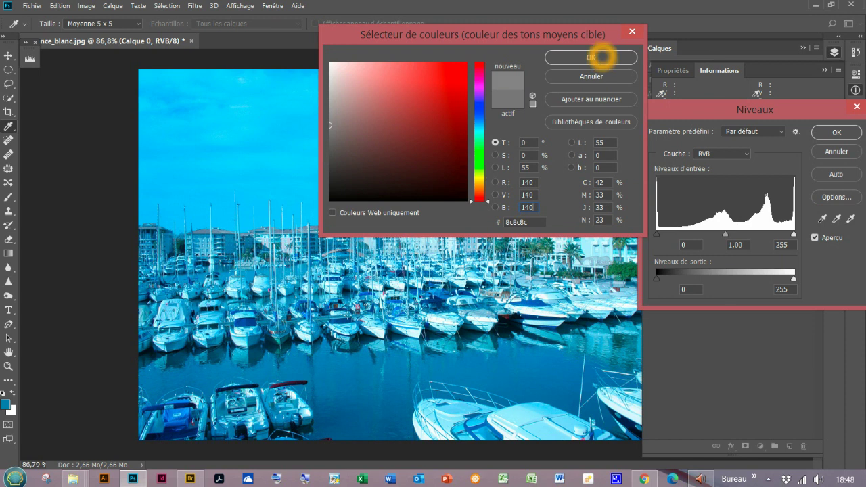
# Step: Confirm the 140 grey target and click the white boat hull with the grey-point eyedropper
pyautogui.click(590, 57)
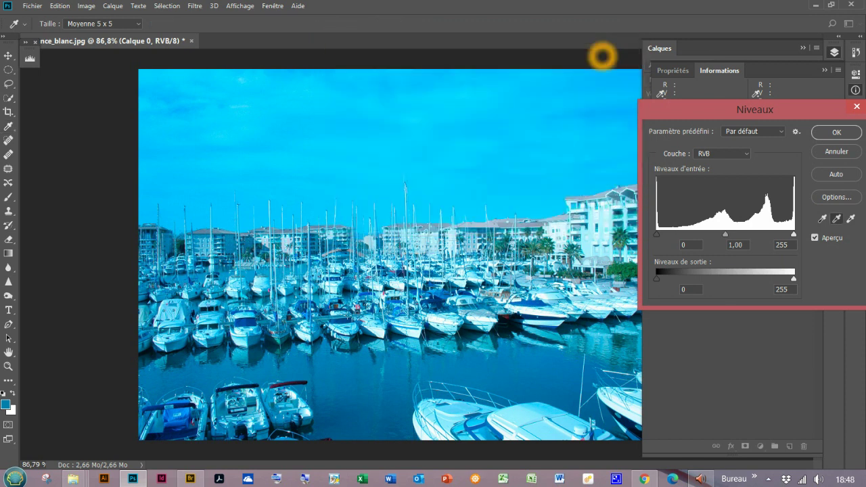
pyautogui.scroll(5, 351, 331)
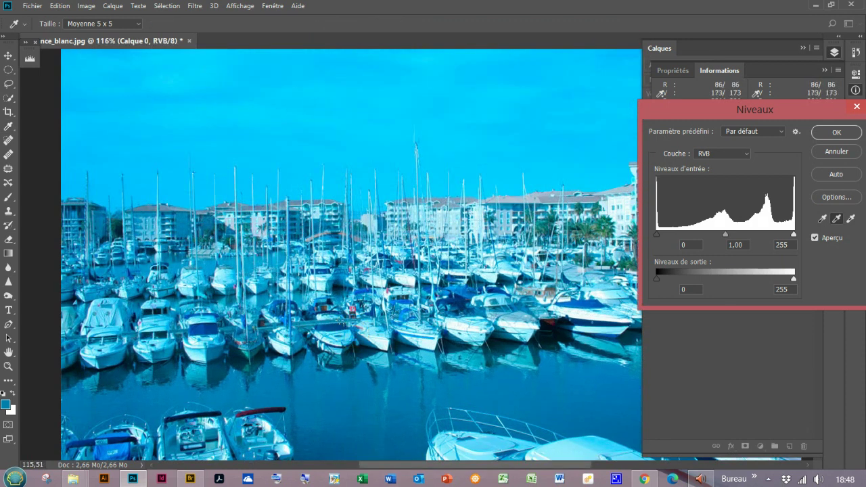
pyautogui.scroll(2, 351, 331)
pyautogui.scroll(1, 348, 335)
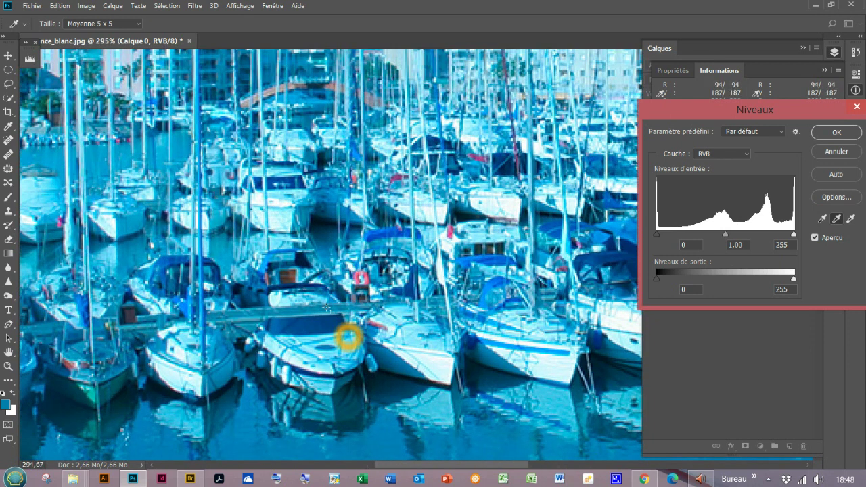
pyautogui.click(327, 307)
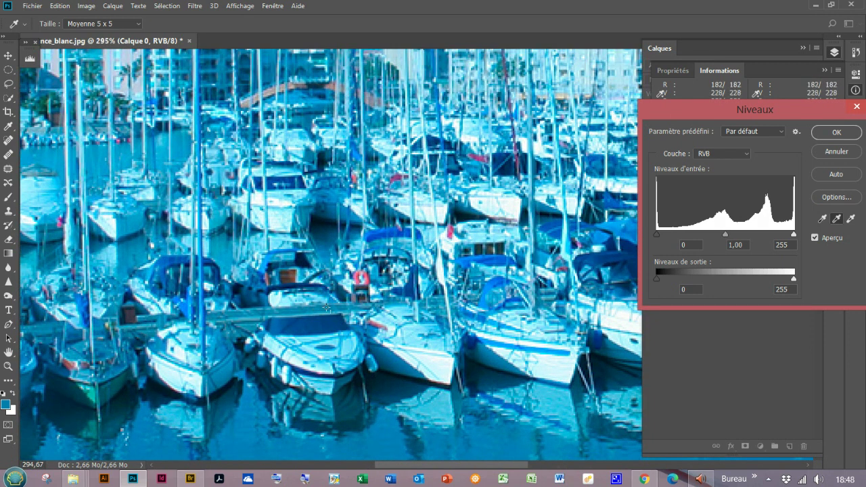
pyautogui.click(327, 309)
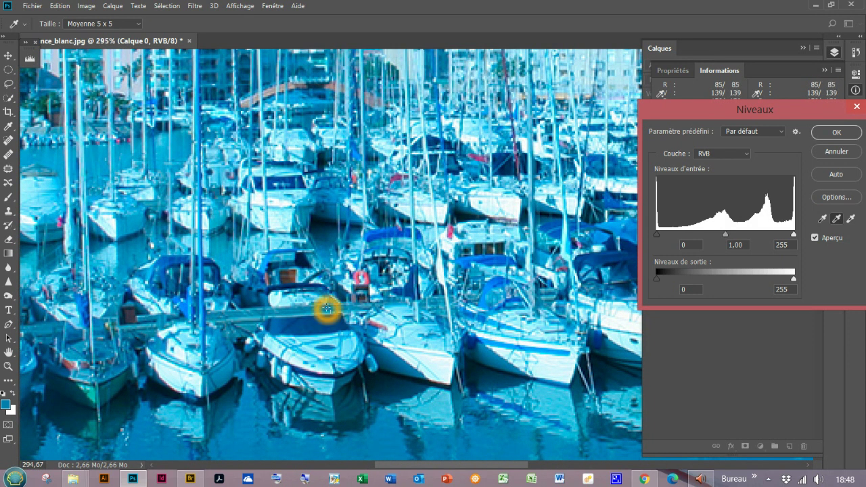
pyautogui.click(326, 308)
pyautogui.click(430, 288)
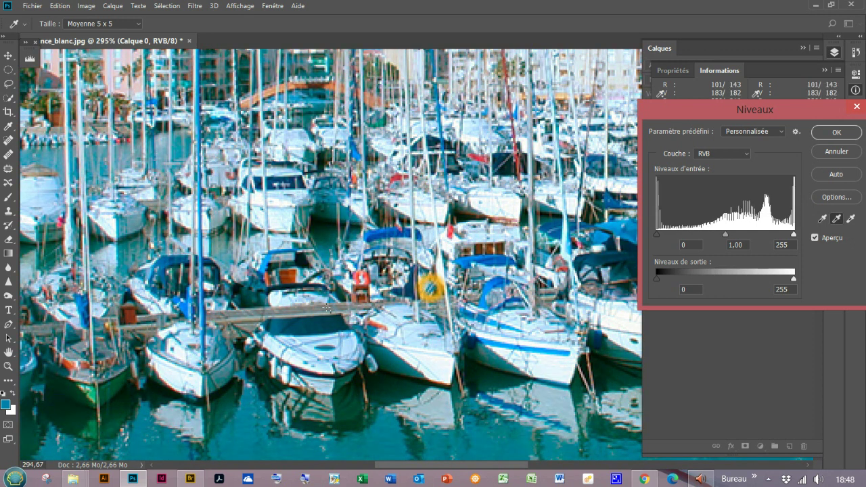
pyautogui.hotkey('ctrl', '0')
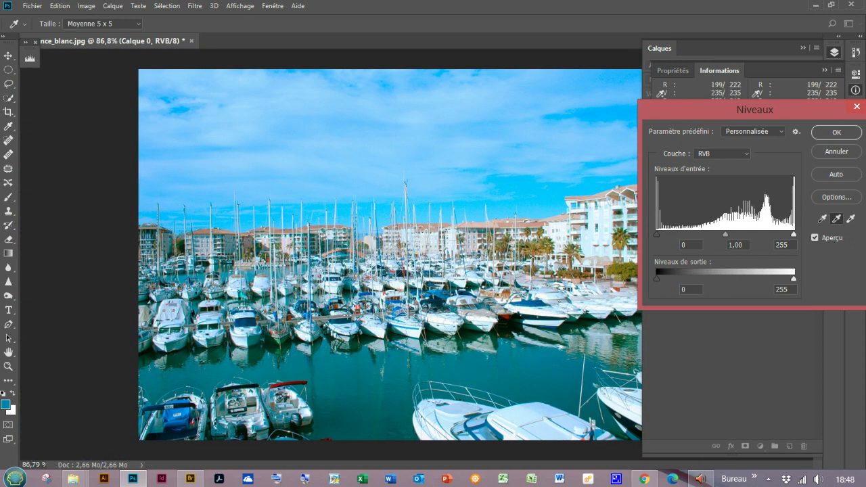
pyautogui.click(619, 213)
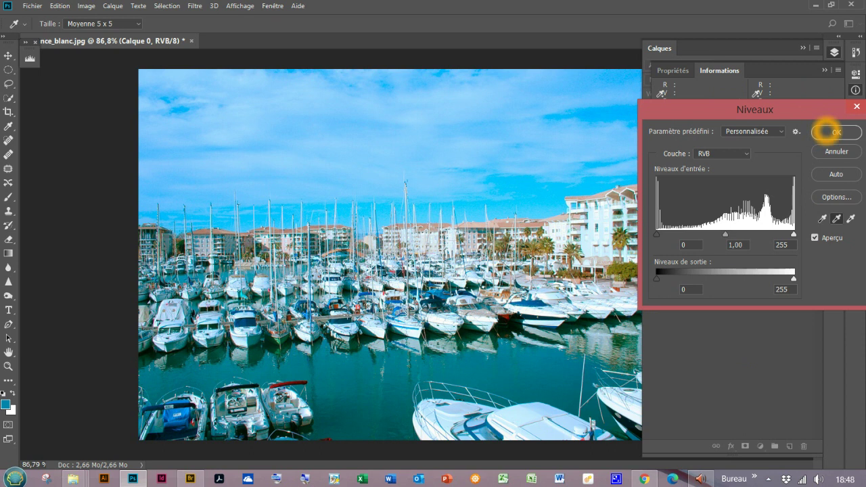
# Step: Commit the Niveaux correction and answer Non to saving the target colours as defaults
pyautogui.click(829, 132)
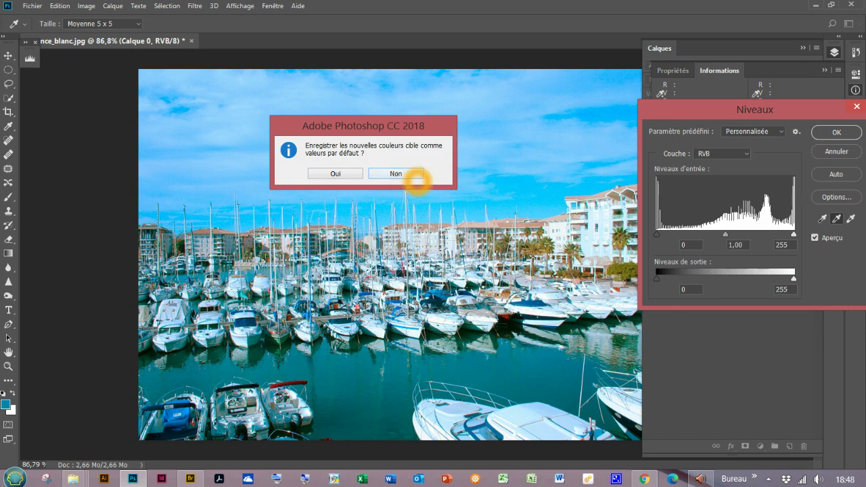
pyautogui.click(412, 176)
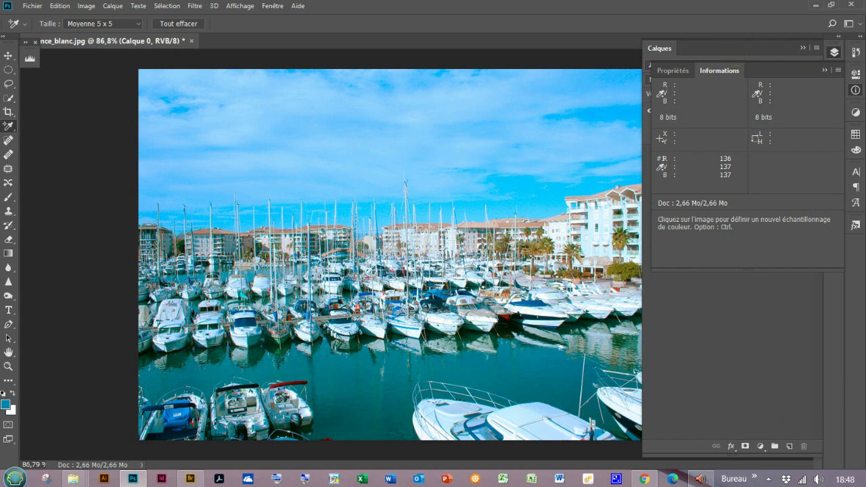
# Step: Compare the photo with the Levels smart filter off and on, then add a Teinte/Saturation adjustment layer
pyautogui.click(825, 70)
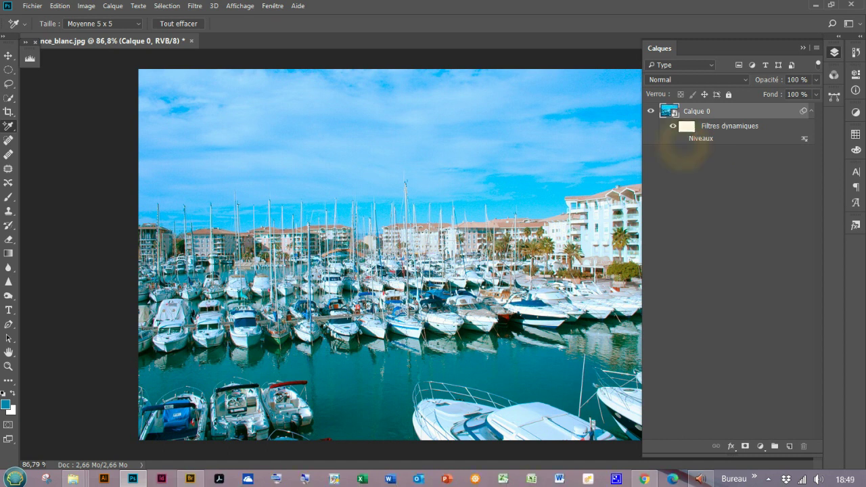
pyautogui.click(682, 138)
pyautogui.click(682, 139)
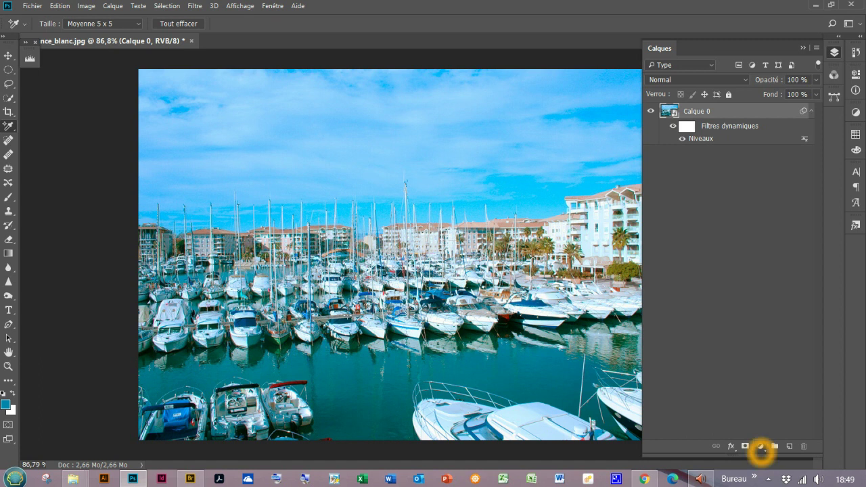
pyautogui.click(760, 447)
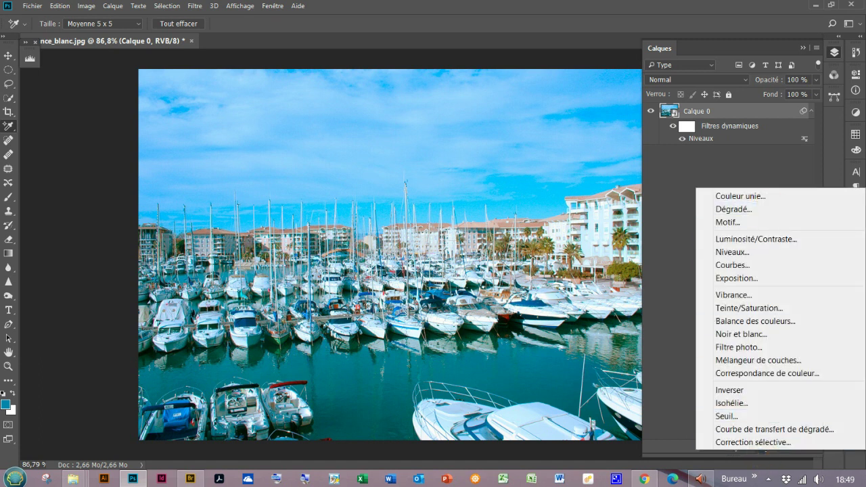
pyautogui.click(771, 307)
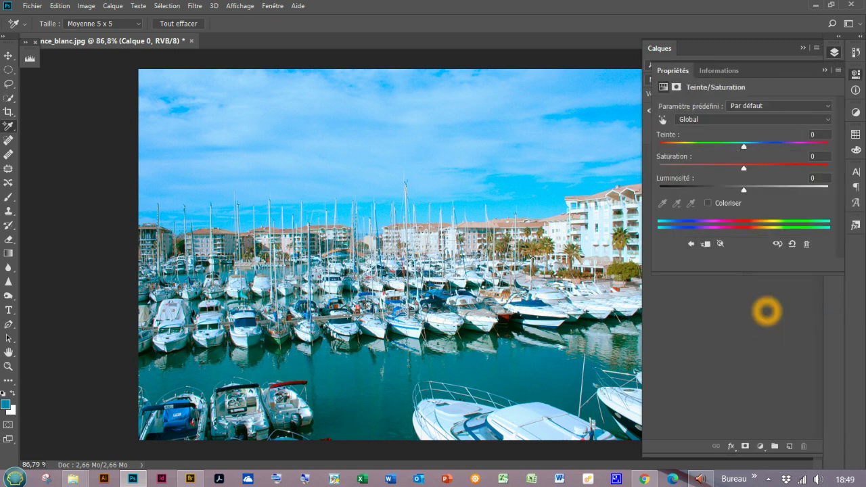
# Step: Shift the Bleus range's hue by +10 in Teinte/Saturation
pyautogui.click(721, 119)
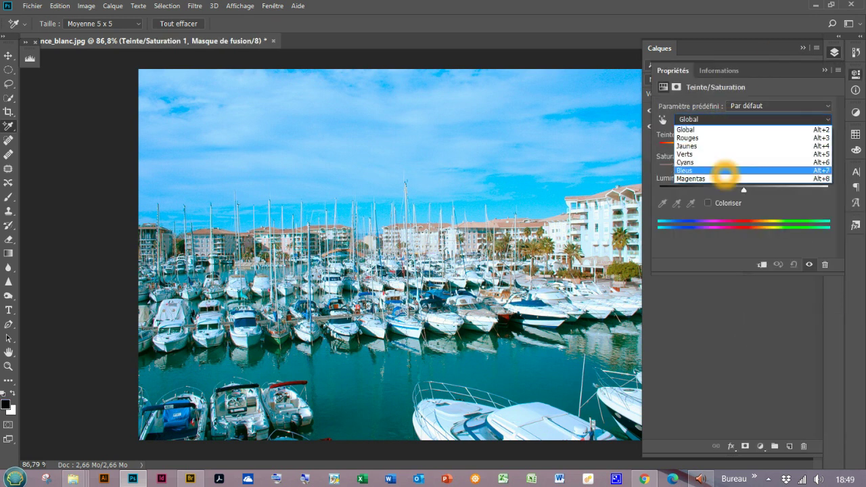
pyautogui.click(724, 170)
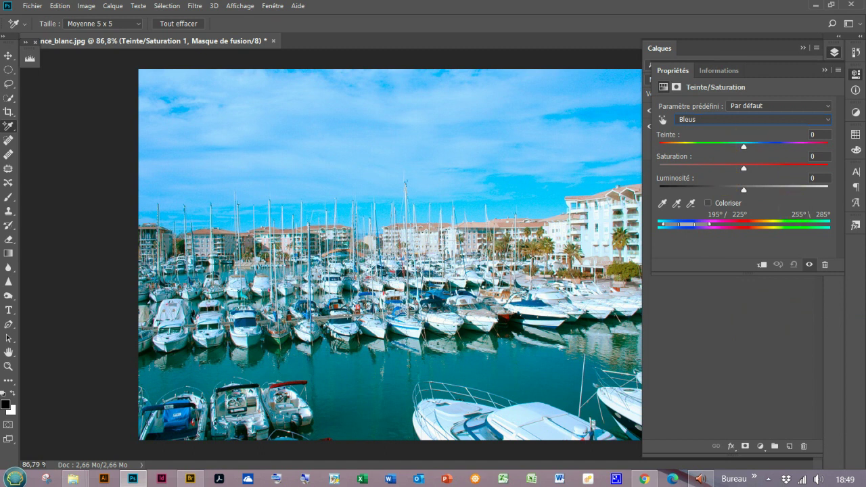
pyautogui.moveTo(743, 145)
pyautogui.mouseDown()
pyautogui.moveTo(760, 146)
pyautogui.moveTo(752, 146)
pyautogui.mouseUp()
pyautogui.click(770, 146)
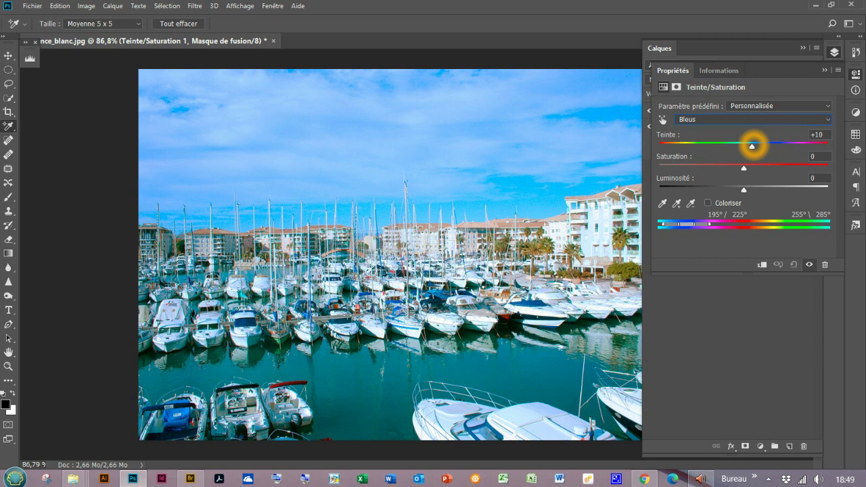
# Step: Shift the Cyans range's hue by +7 and collapse the Properties panel
pyautogui.click(734, 119)
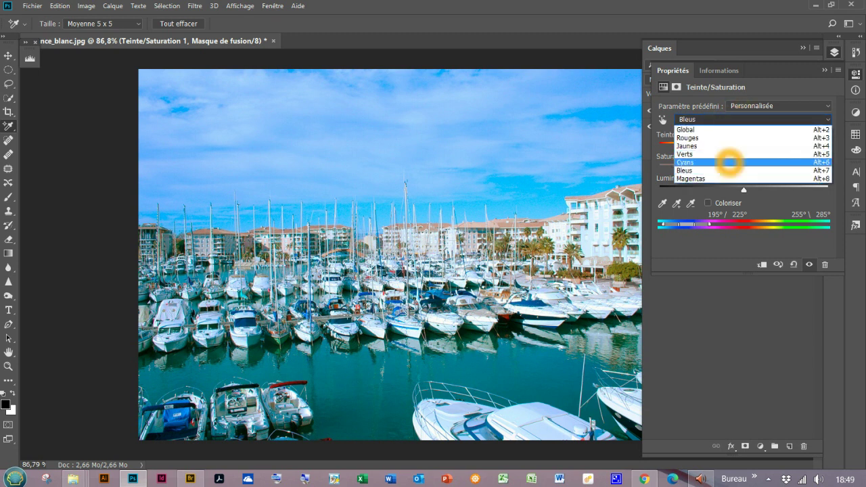
pyautogui.click(729, 163)
pyautogui.moveTo(745, 146)
pyautogui.mouseDown()
pyautogui.moveTo(757, 147)
pyautogui.moveTo(749, 146)
pyautogui.mouseUp()
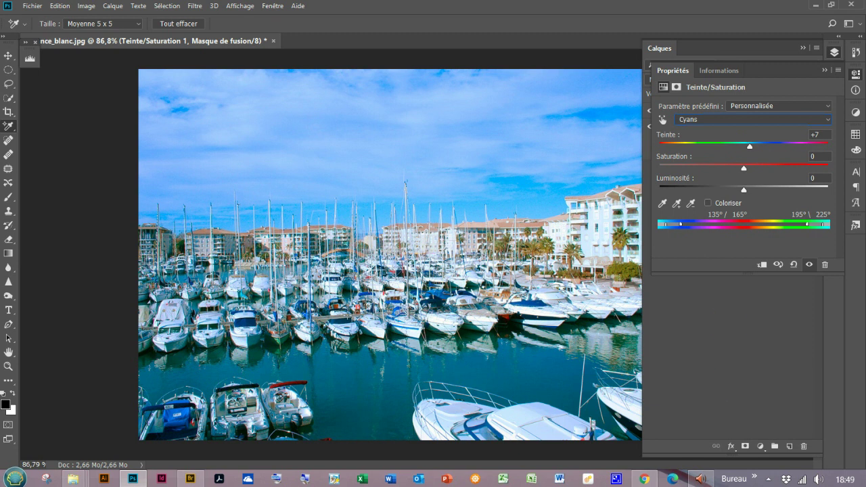
pyautogui.click(567, 265)
pyautogui.click(716, 151)
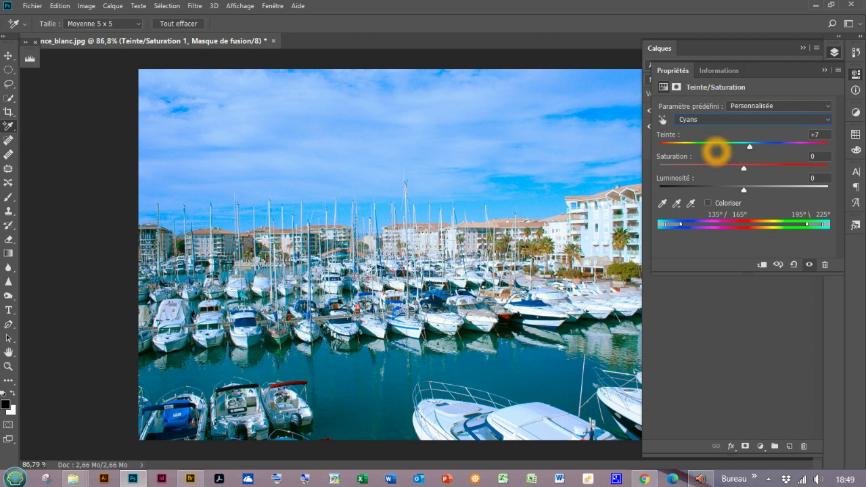
pyautogui.click(233, 358)
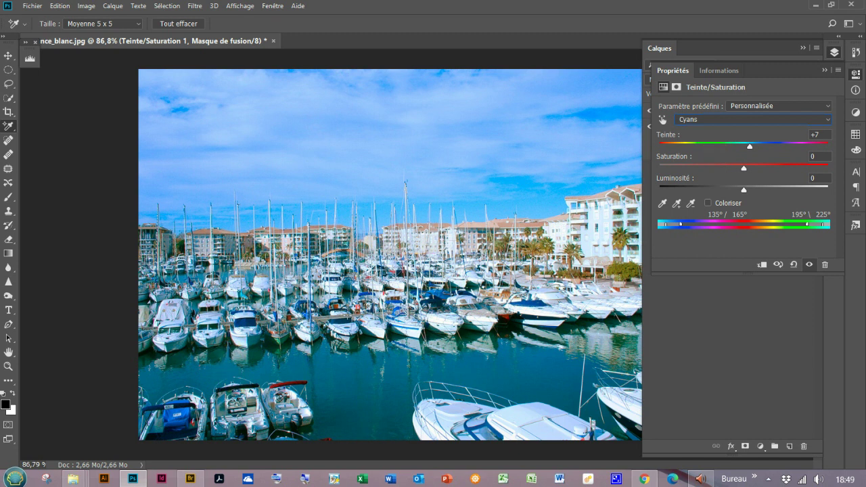
pyautogui.click(604, 437)
pyautogui.click(824, 71)
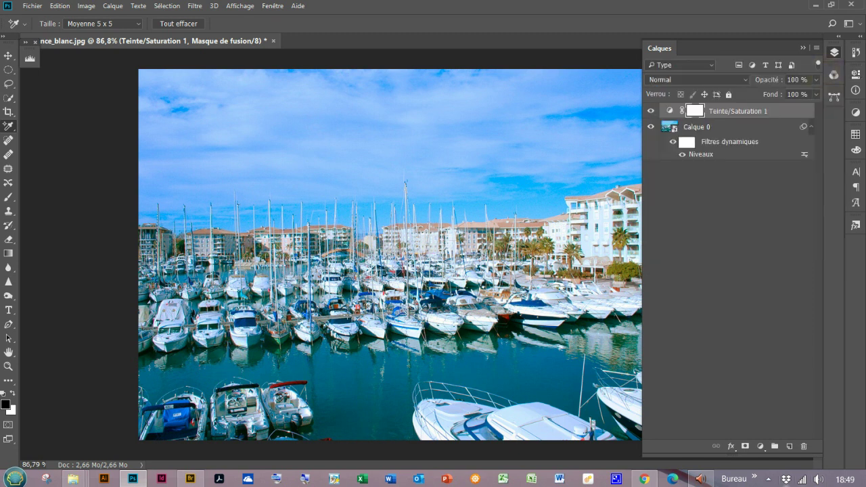
# Step: Add a Niveaux adjustment layer and set its midtone gamma to 1,07
pyautogui.click(759, 447)
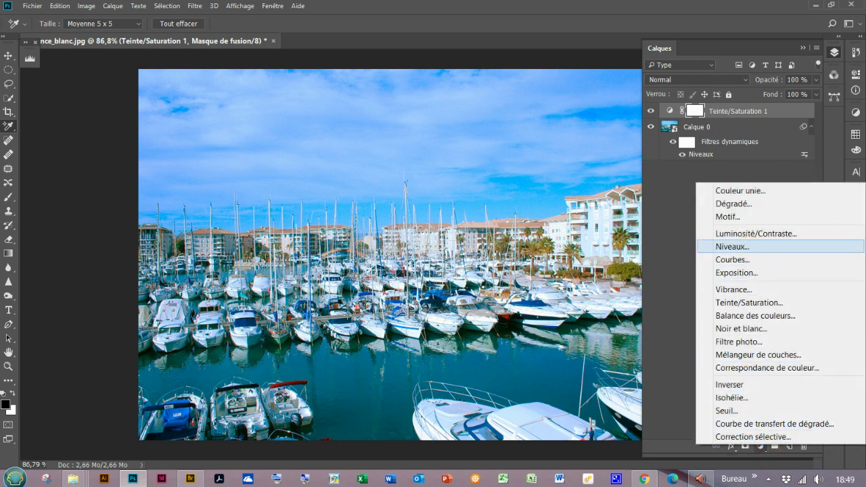
pyautogui.click(752, 248)
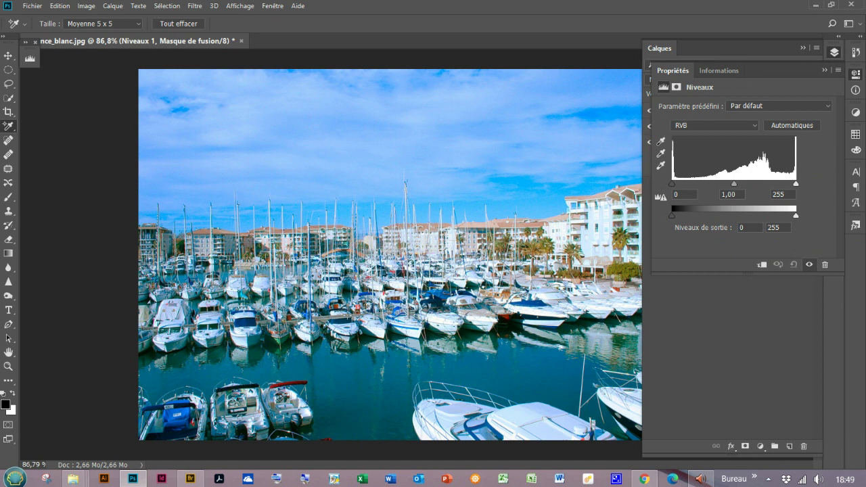
pyautogui.click(733, 184)
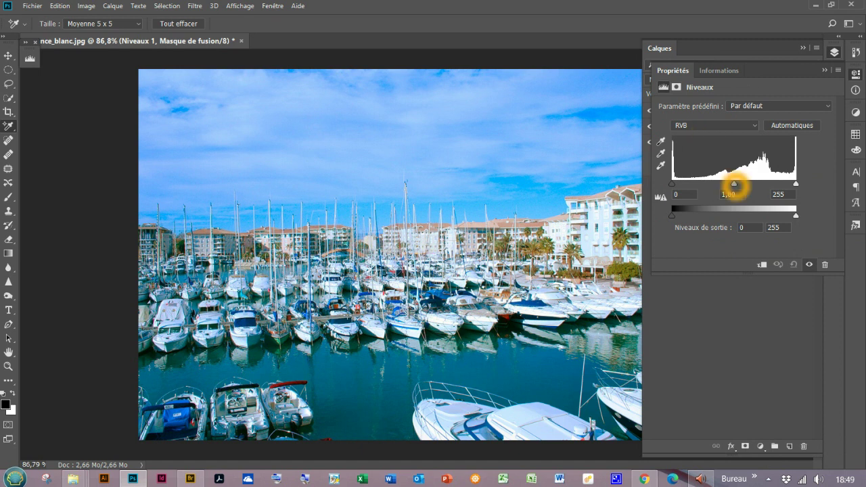
pyautogui.moveTo(734, 184); pyautogui.dragTo(722, 184)
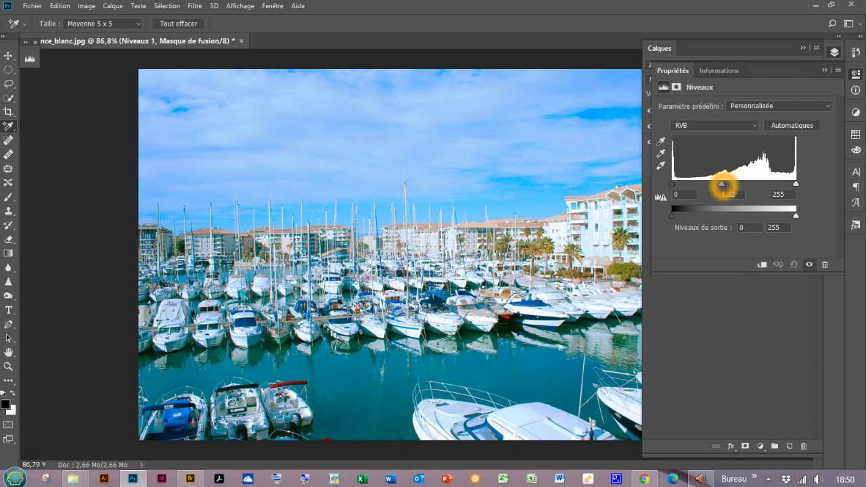
pyautogui.moveTo(721, 184)
pyautogui.mouseDown()
pyautogui.moveTo(745, 184)
pyautogui.moveTo(733, 184)
pyautogui.mouseUp()
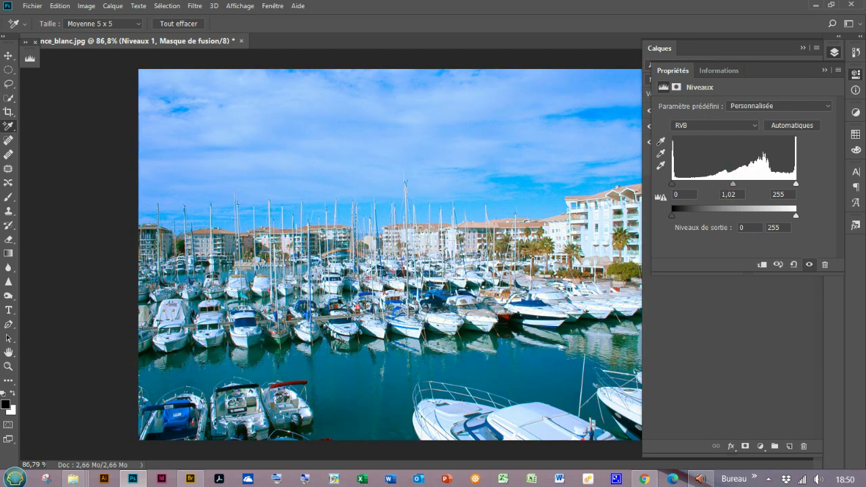
pyautogui.moveTo(733, 184); pyautogui.dragTo(730, 184)
# Step: Show the Histogram panel and refresh it with uncached data
pyautogui.click(825, 70)
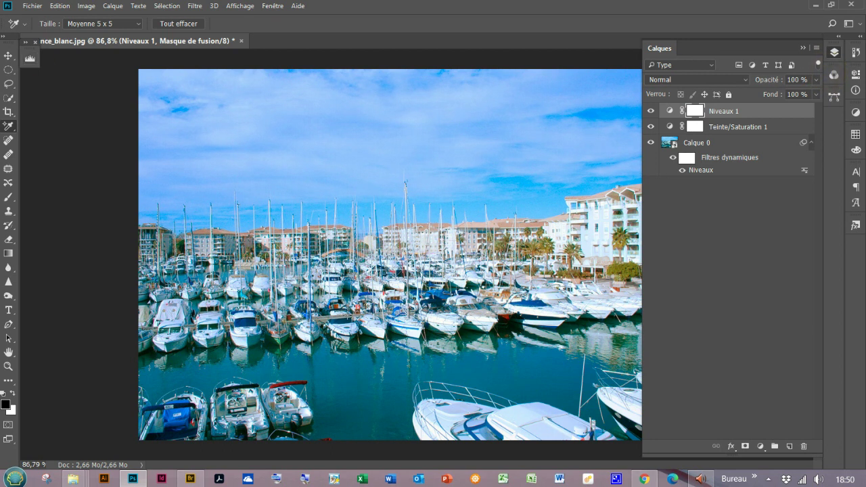
pyautogui.click(30, 58)
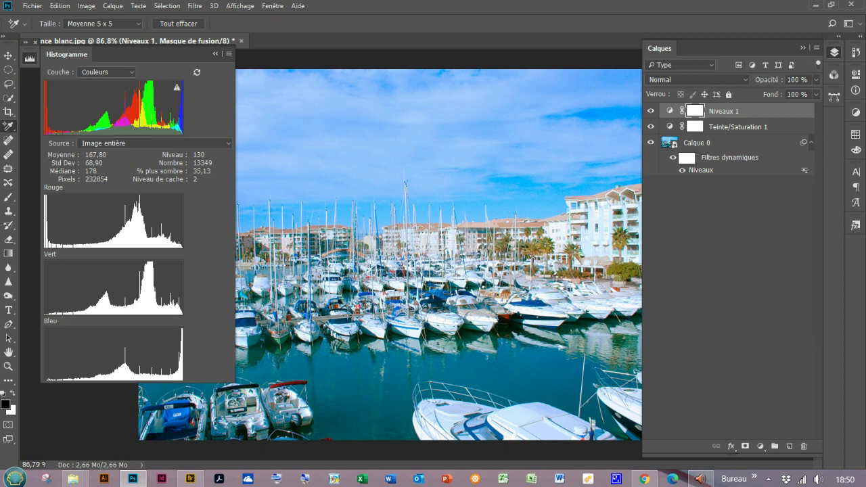
pyautogui.click(176, 86)
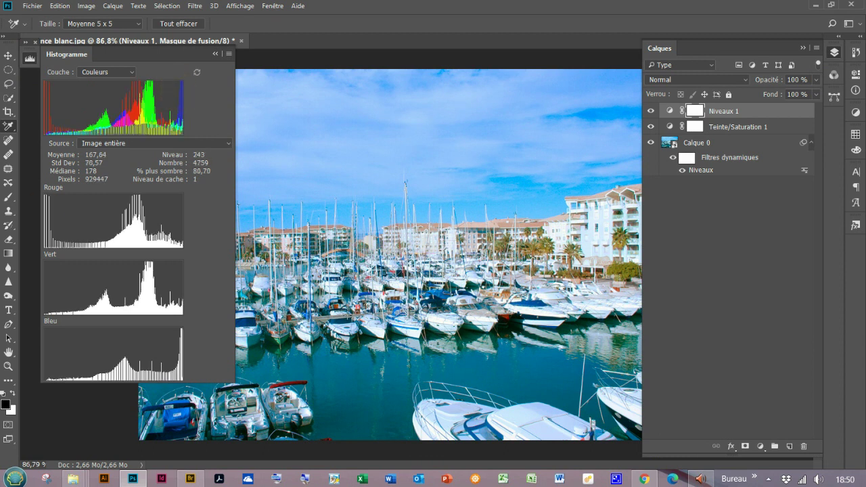
# Step: Display separate red, green and blue histogram graphs, then put the histogram away
pyautogui.click(164, 167)
pyautogui.click(76, 156)
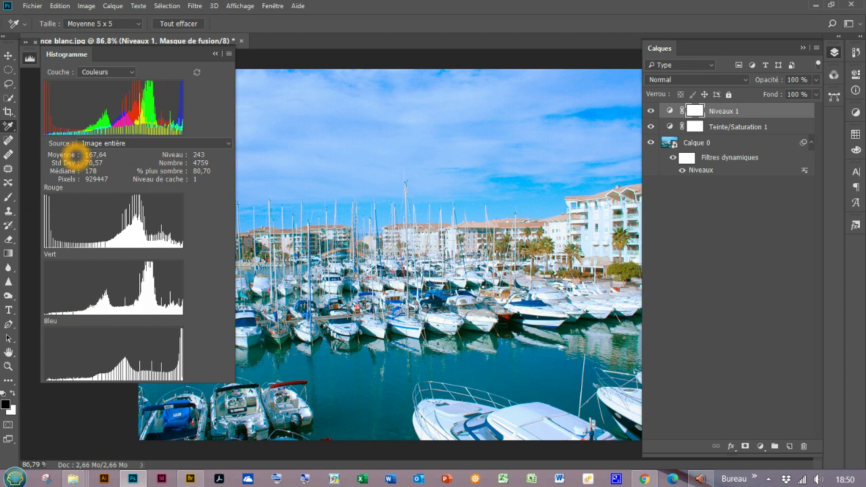
pyautogui.click(111, 155)
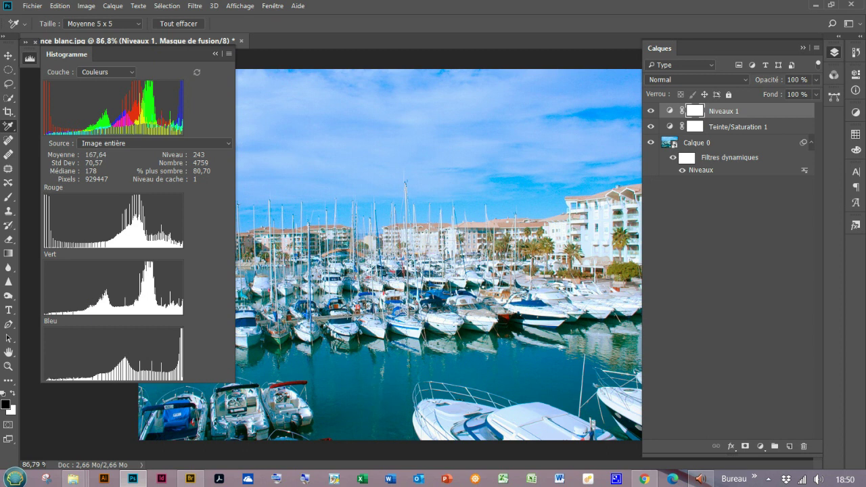
pyautogui.click(600, 242)
pyautogui.click(592, 313)
pyautogui.click(100, 164)
pyautogui.click(59, 63)
pyautogui.click(216, 55)
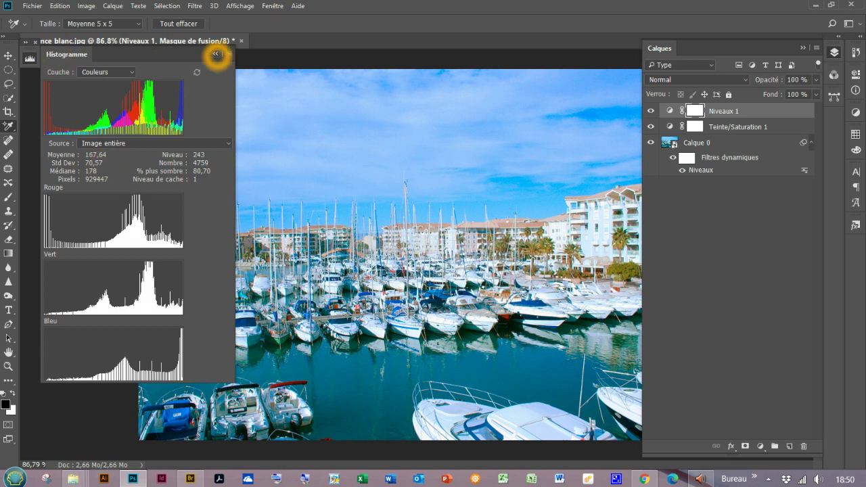
# Step: Compare Calque 0 hidden and shown, then collapse its Filtres dynamiques list
pyautogui.click(759, 274)
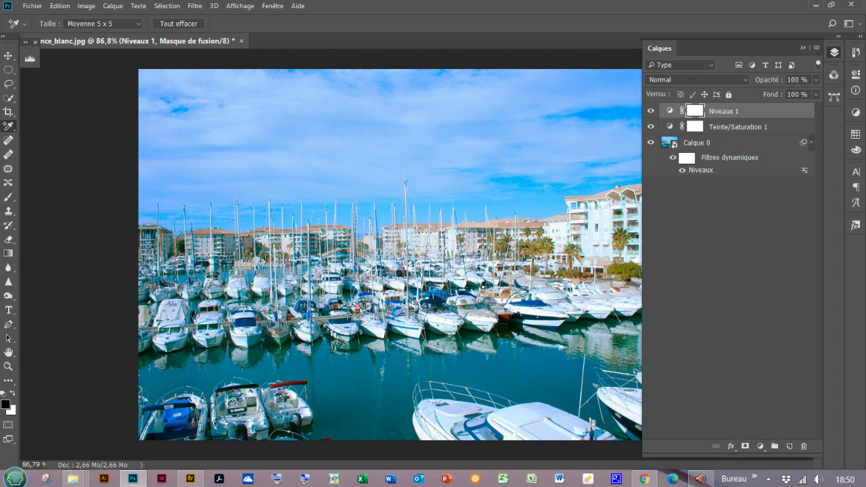
pyautogui.click(651, 143)
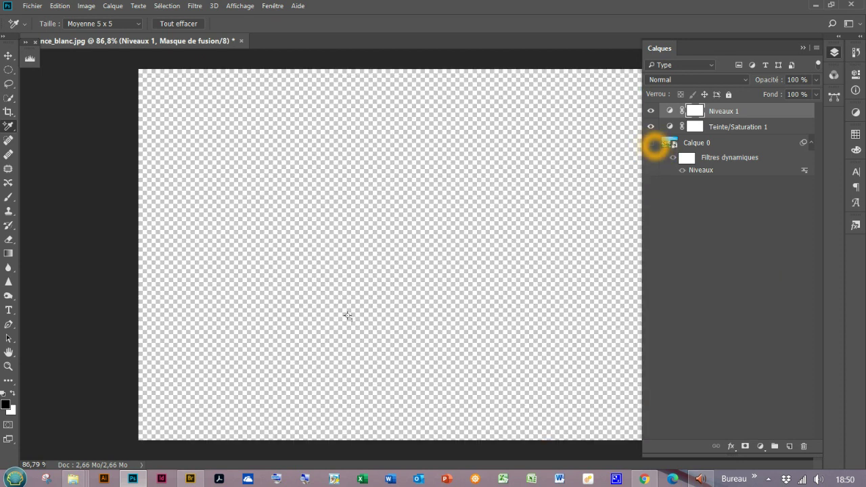
pyautogui.click(651, 143)
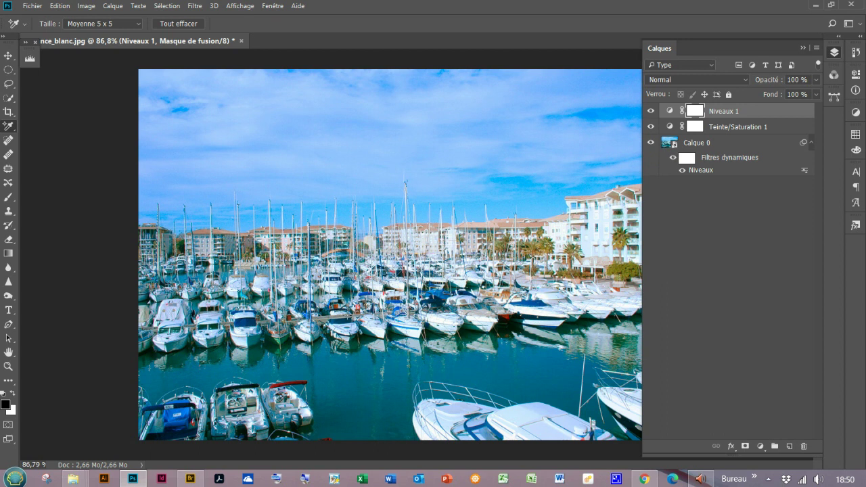
pyautogui.click(810, 142)
pyautogui.click(763, 156)
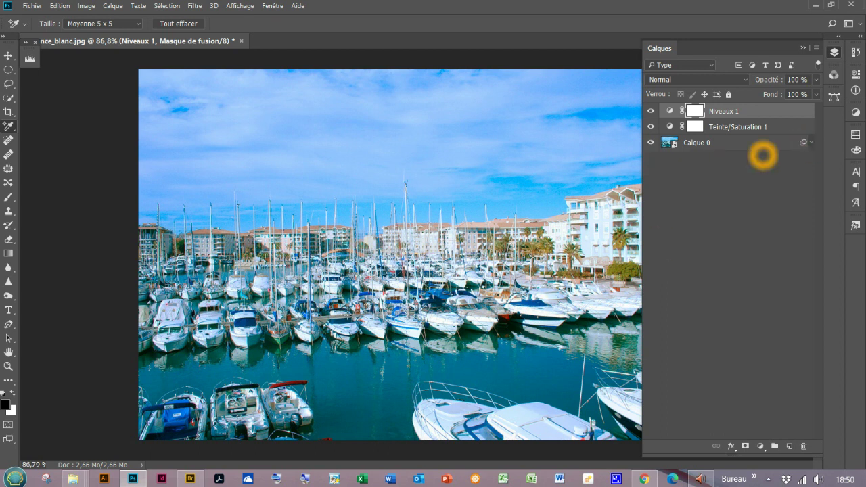
pyautogui.click(571, 196)
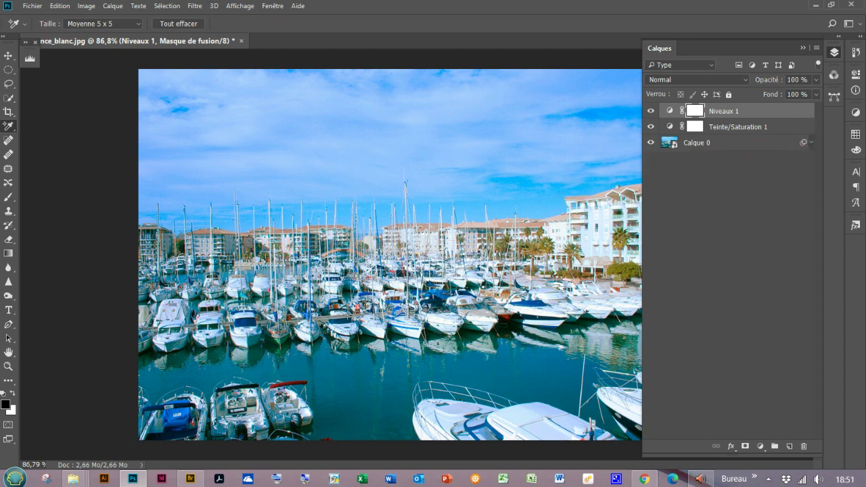
# Step: Zoom out on the harbour photo with the scroll wheel
pyautogui.scroll(-2, 277, 243)
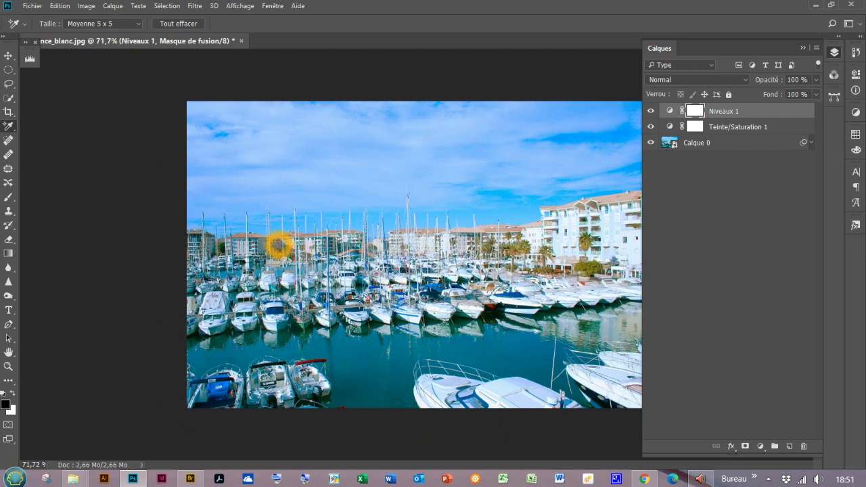
pyautogui.scroll(-1, 277, 245)
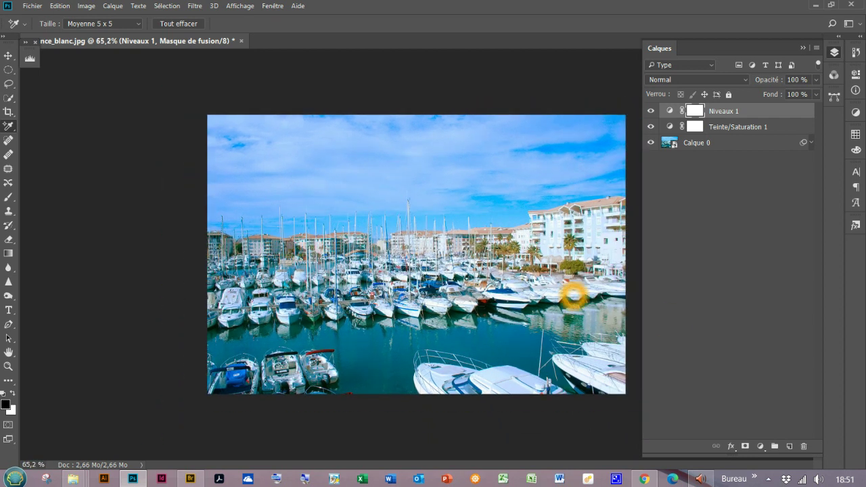
pyautogui.scroll(-1, 572, 296)
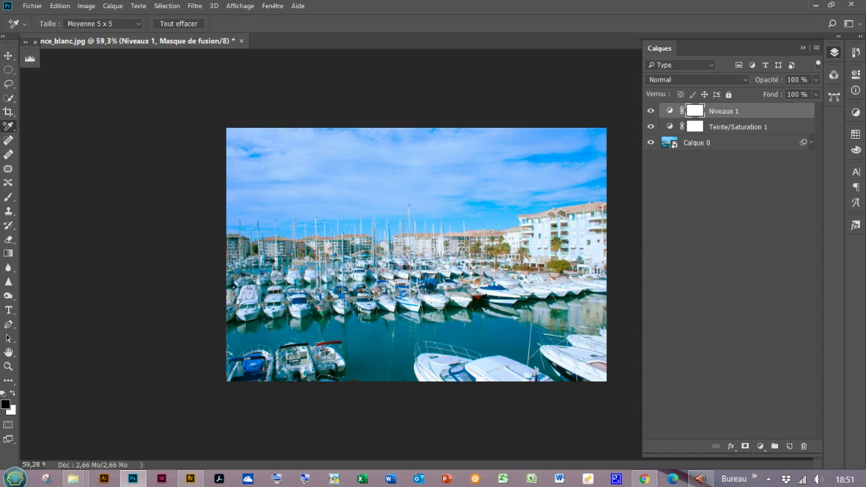
pyautogui.scroll(1, 430, 236)
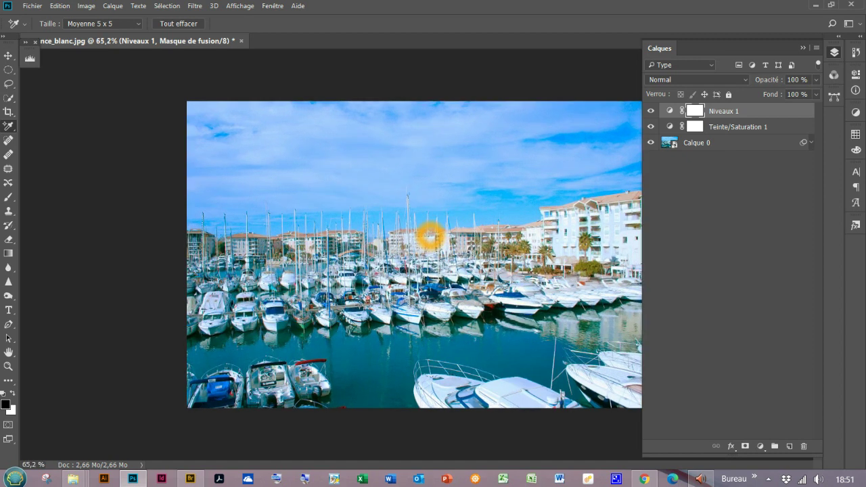
pyautogui.scroll(-1, 430, 235)
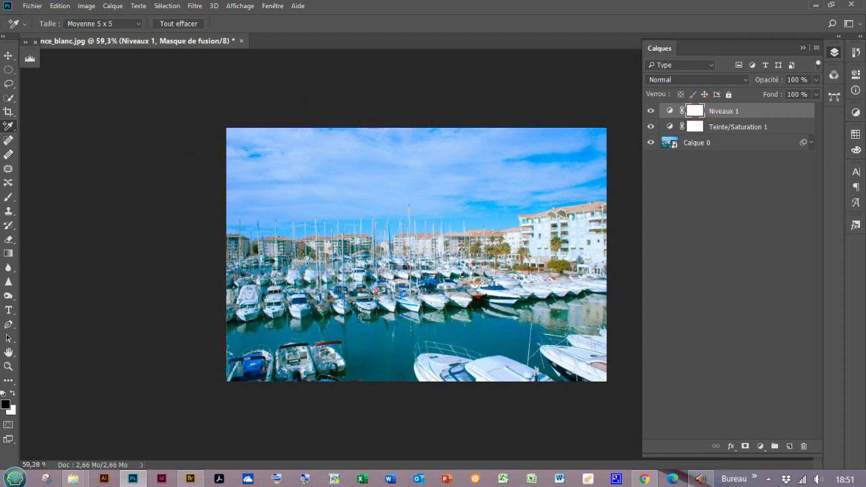
# Step: Open Teinte/Saturation 1's settings and lower its global Saturation to -14
pyautogui.click(696, 128)
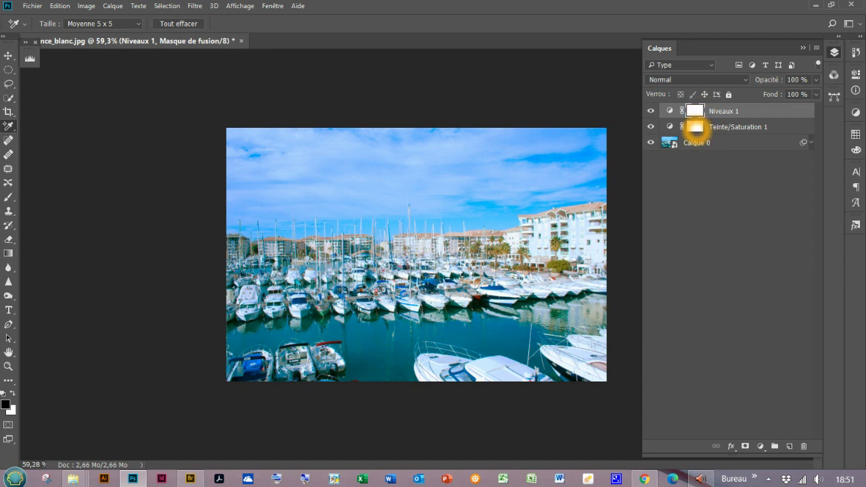
pyautogui.doubleClick(696, 128)
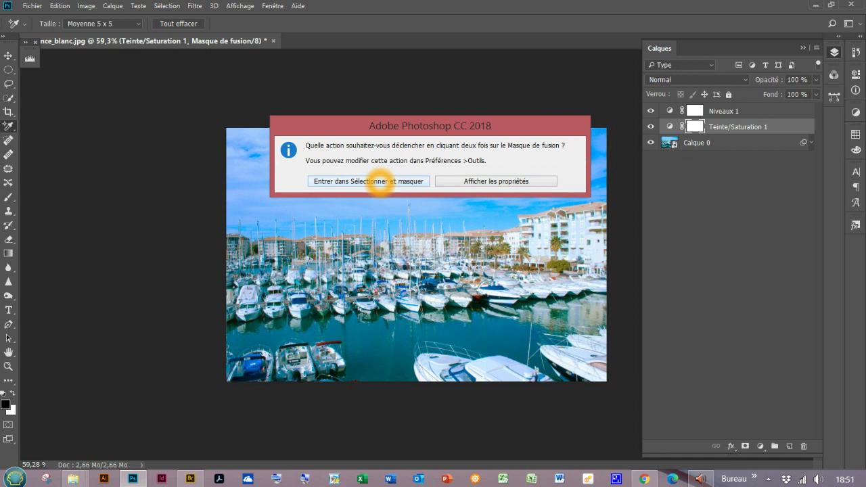
pyautogui.click(520, 181)
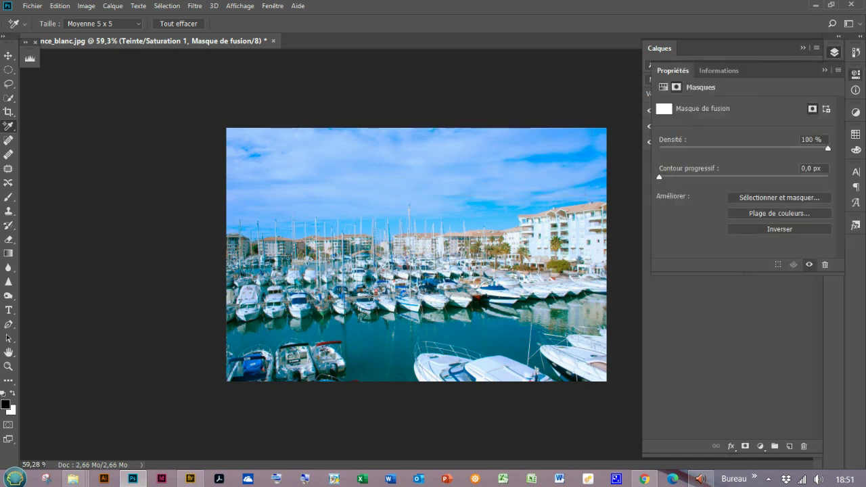
pyautogui.click(663, 87)
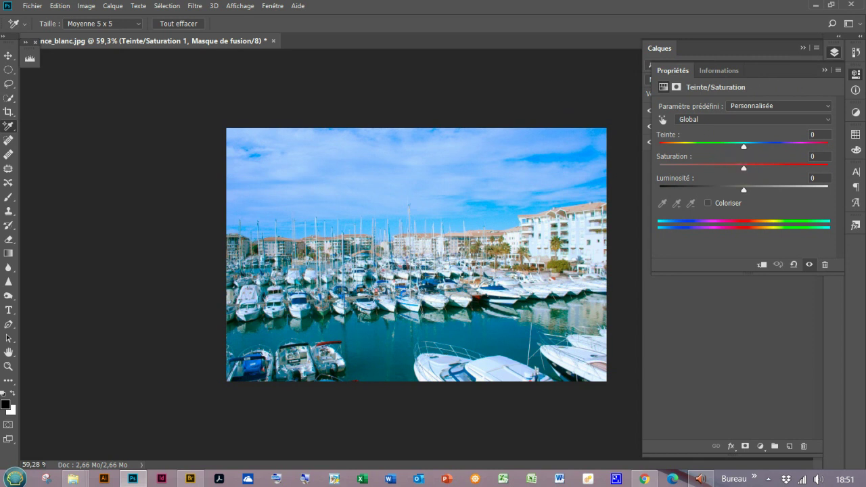
pyautogui.moveTo(743, 168)
pyautogui.mouseDown()
pyautogui.moveTo(707, 169)
pyautogui.moveTo(730, 169)
pyautogui.mouseUp()
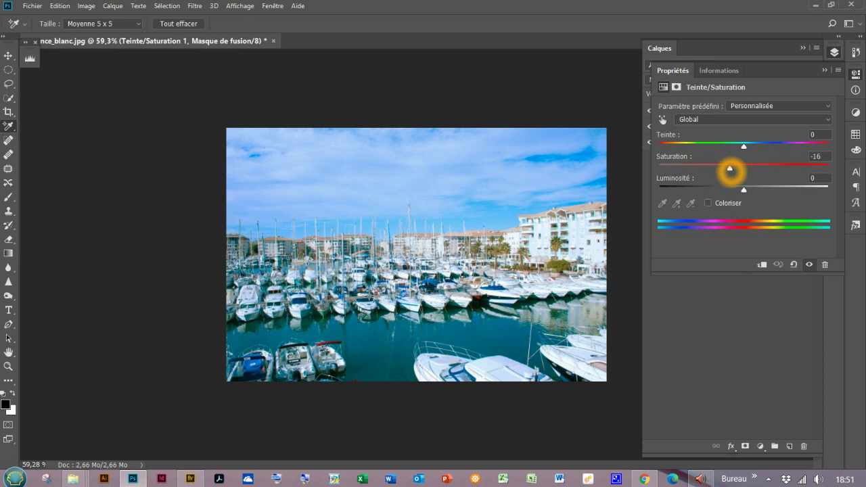
pyautogui.moveTo(730, 168); pyautogui.dragTo(732, 169)
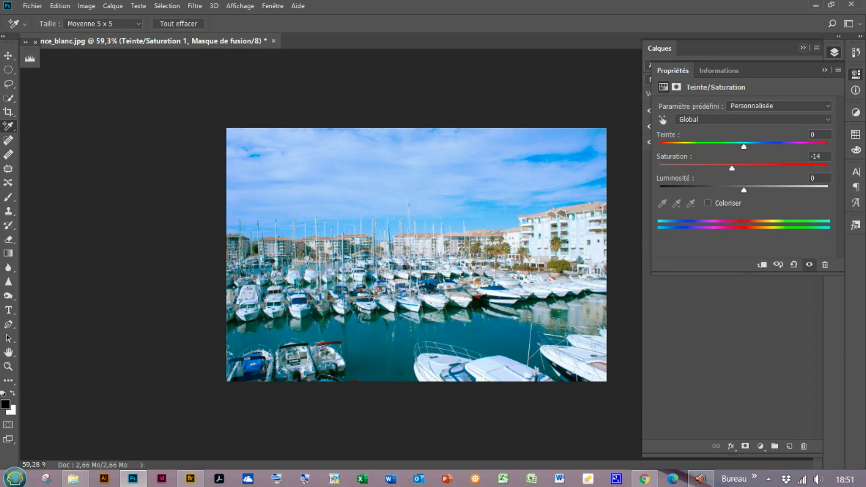
pyautogui.click(803, 48)
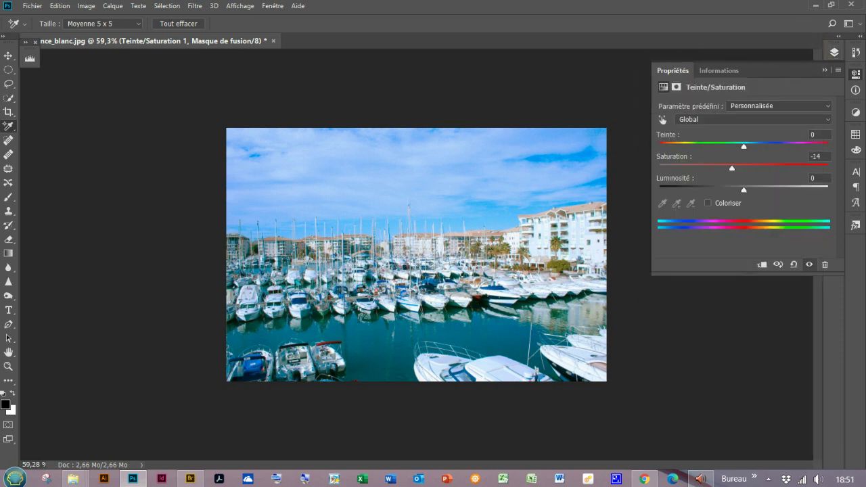
pyautogui.click(825, 70)
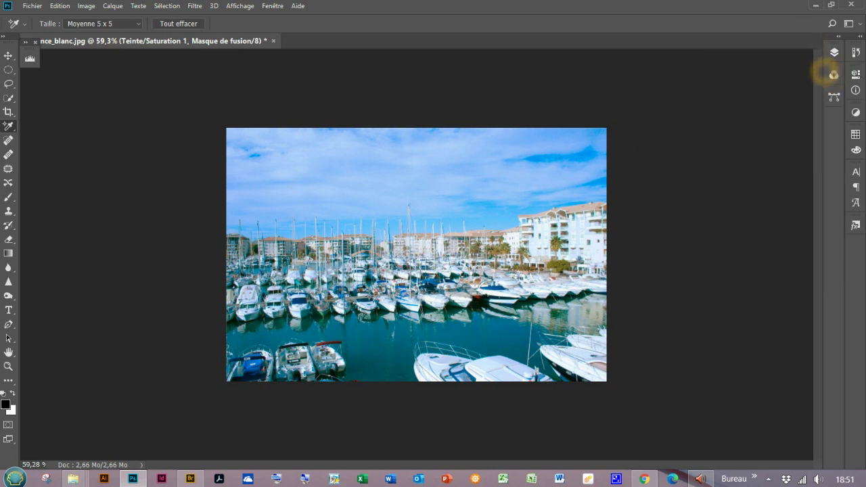
# Step: Show only Calque 0, hiding both adjustment layers for a before view
pyautogui.click(835, 52)
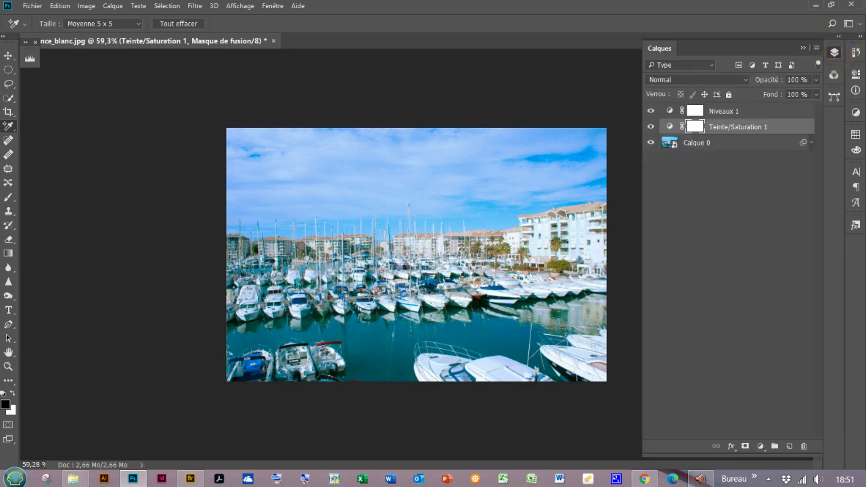
pyautogui.click(708, 245)
pyautogui.click(651, 144)
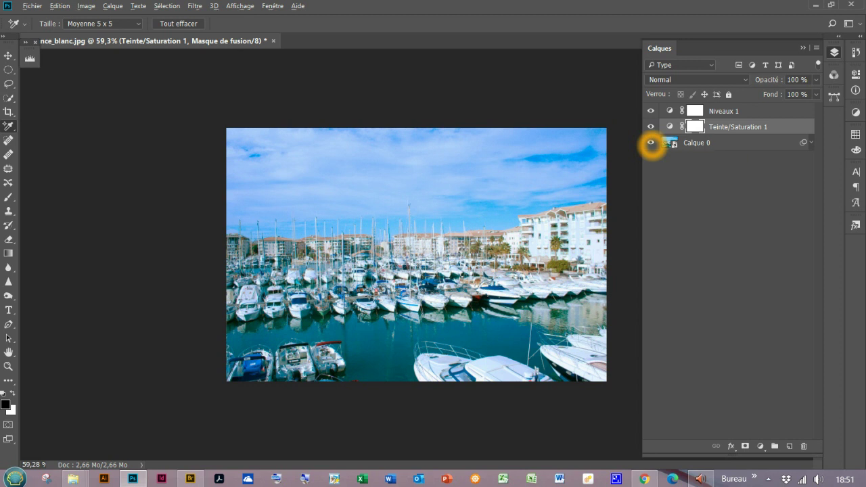
pyautogui.keyDown('alt'); pyautogui.click(651, 143); pyautogui.keyUp('alt')
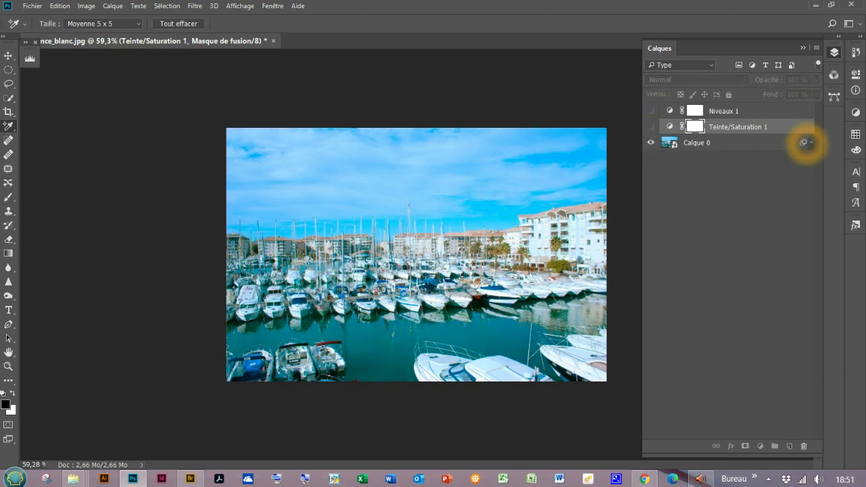
# Step: Toggle Calque 0's Niveaux smart filter off and on, then re-enable Teinte/Saturation 1
pyautogui.click(812, 143)
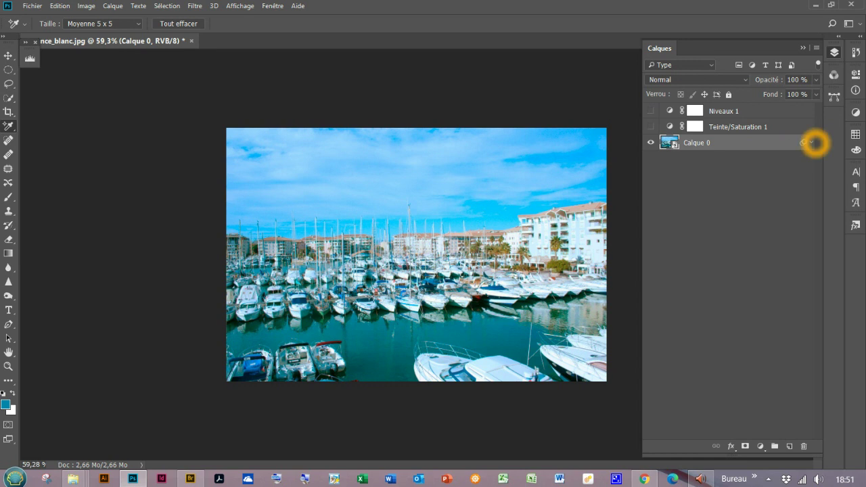
pyautogui.click(812, 142)
pyautogui.click(680, 170)
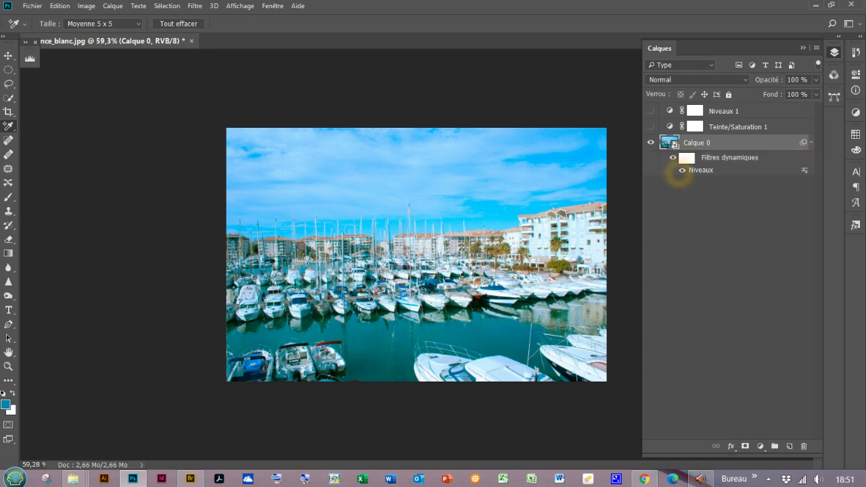
pyautogui.click(684, 173)
pyautogui.click(684, 173)
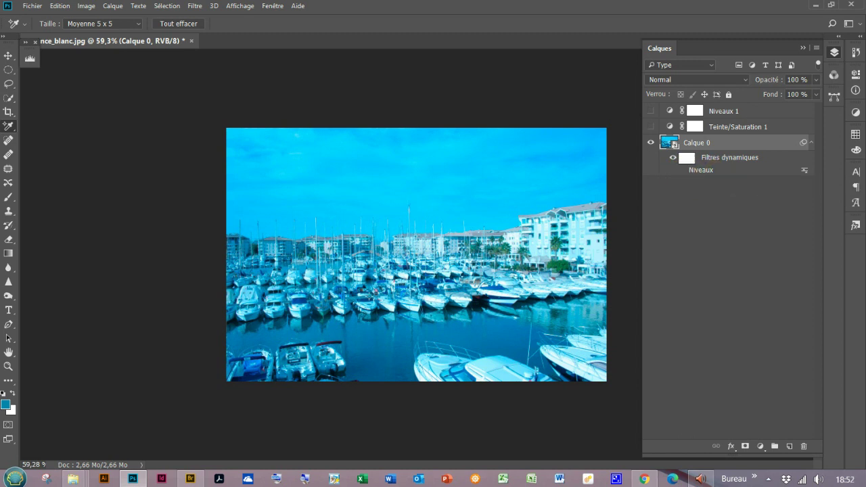
pyautogui.click(682, 171)
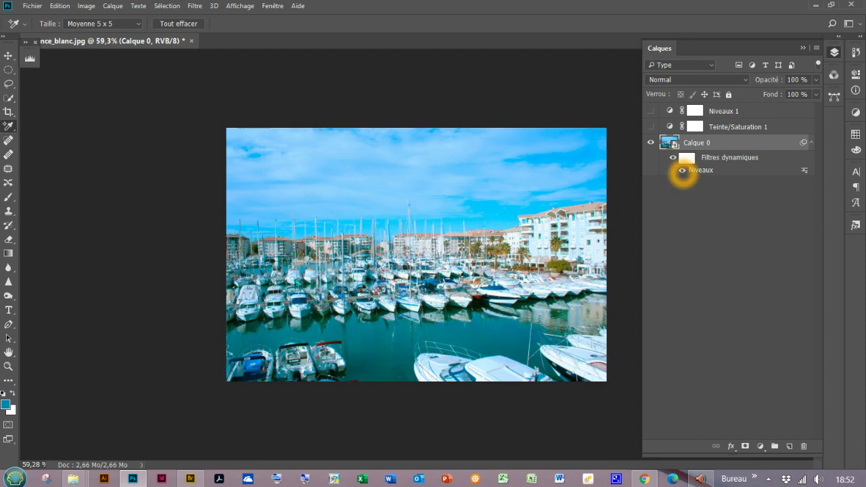
pyautogui.click(651, 127)
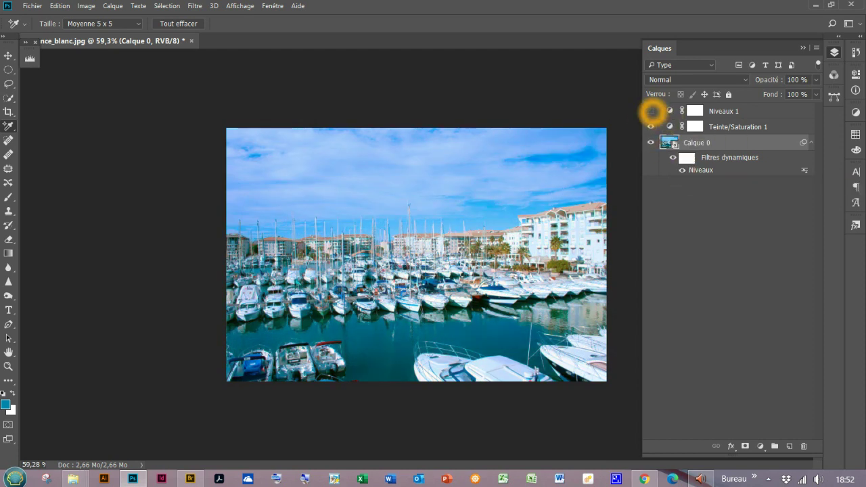